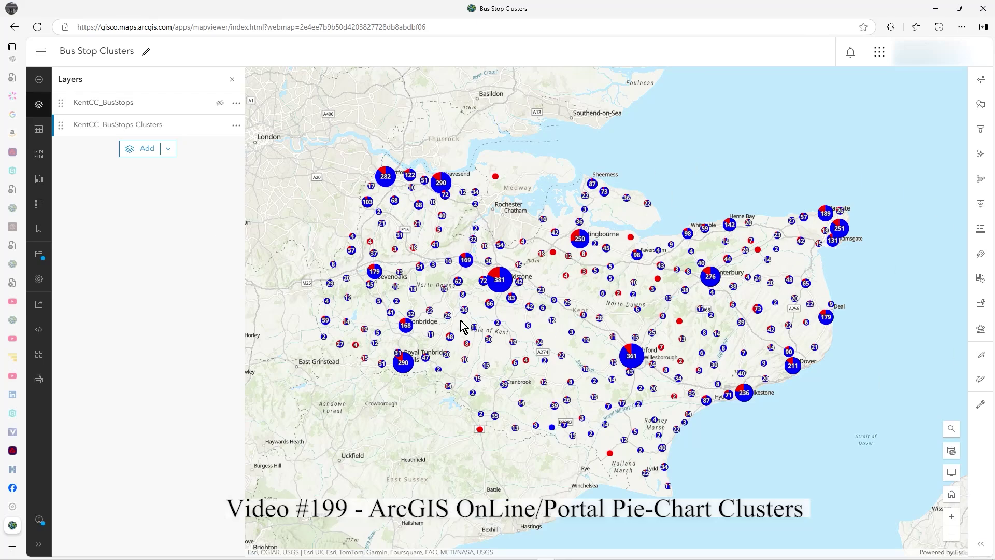
Examine how the pie-chart bus stop clusters over Kent regroup at closer and wider map scales.
{"action": "mouse_move", "coordinate": [593, 285]}
{"action": "left_mouse_down"}
{"action": "mouse_move", "coordinate": [617, 254]}
{"action": "mouse_move", "coordinate": [594, 282]}
{"action": "left_mouse_up"}
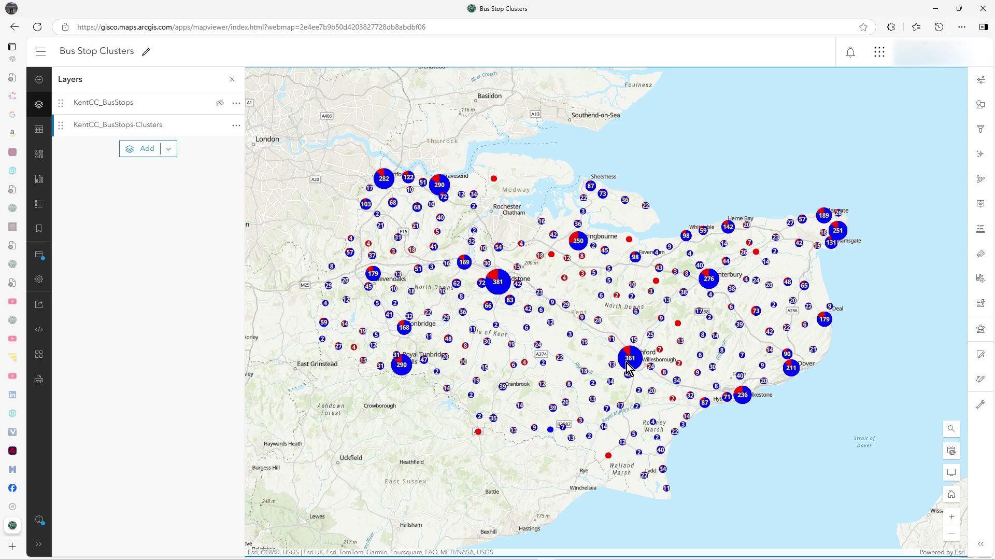
{"action": "scroll", "coordinate": [627, 366], "scroll_direction": "up", "scroll_amount": 2}
{"action": "scroll", "coordinate": [627, 367], "scroll_direction": "up", "scroll_amount": 2}
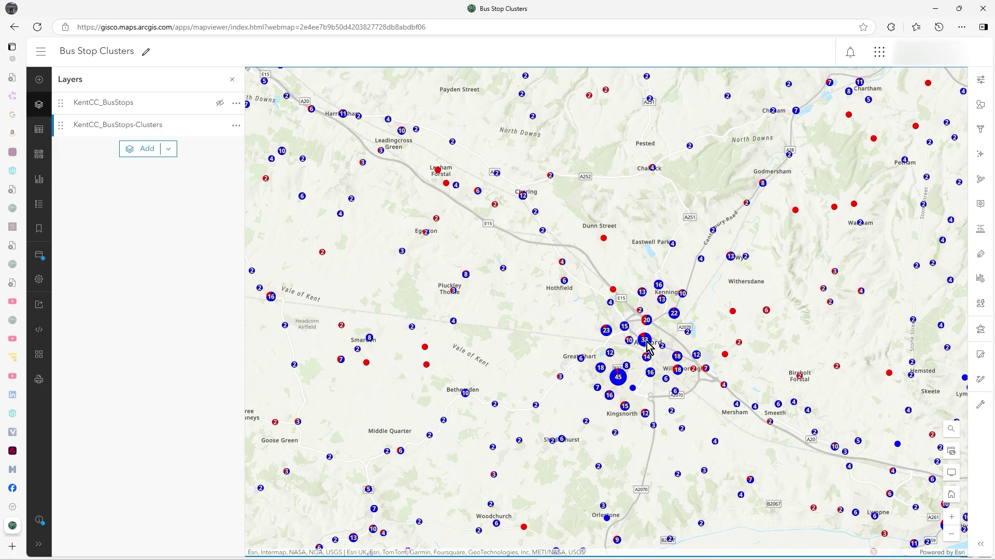
{"action": "scroll", "coordinate": [648, 347], "scroll_direction": "down", "scroll_amount": 5}
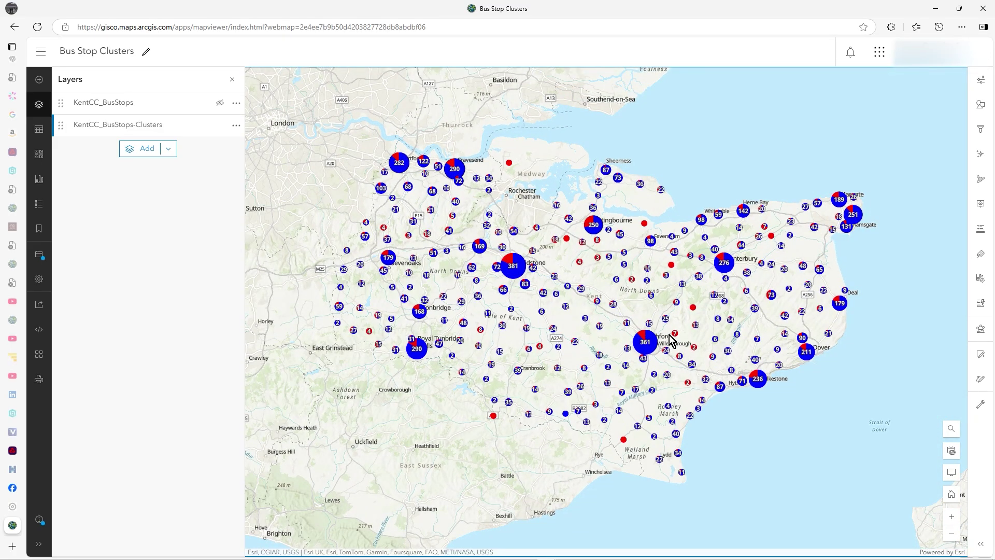
{"action": "scroll", "coordinate": [640, 362], "scroll_direction": "down", "scroll_amount": 3}
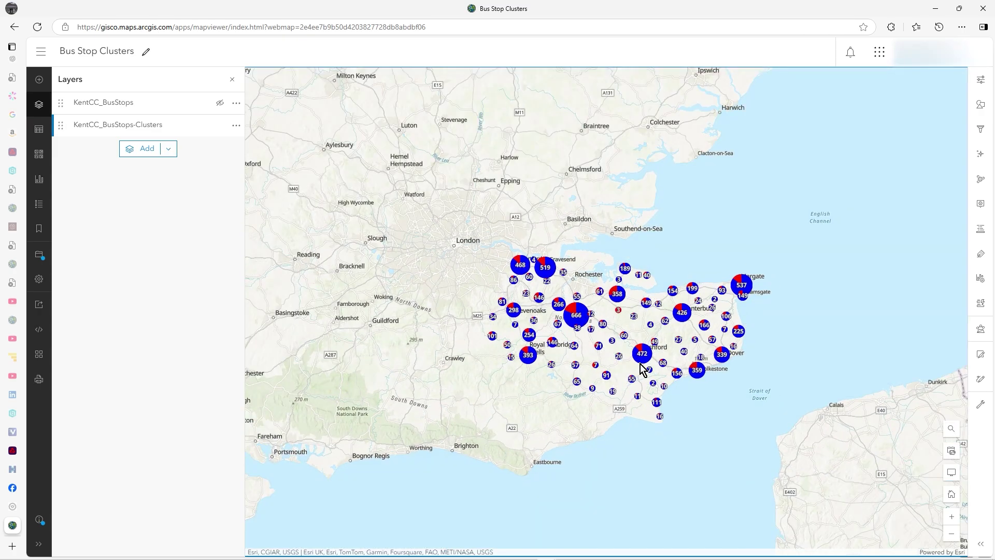
{"action": "scroll", "coordinate": [640, 363], "scroll_direction": "down", "scroll_amount": 1}
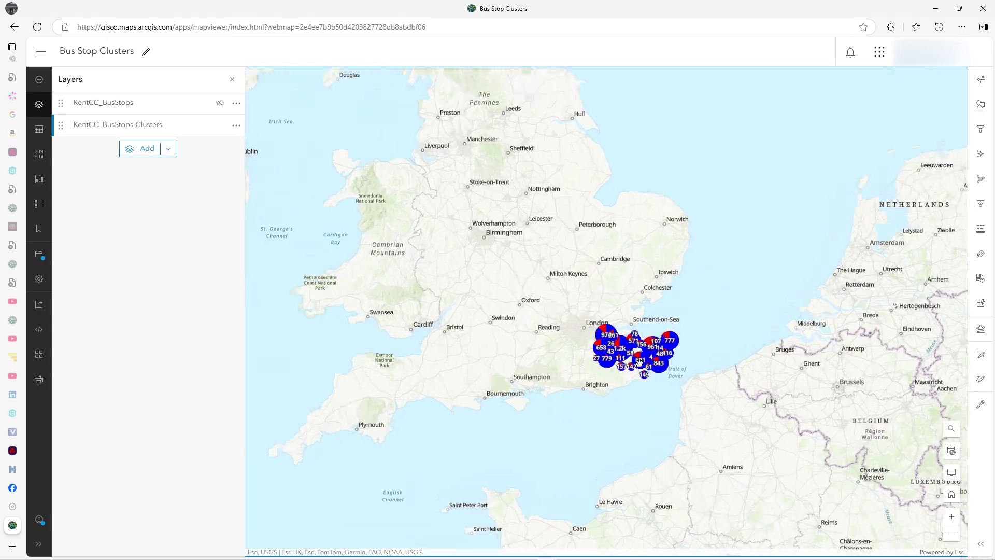
{"action": "scroll", "coordinate": [640, 363], "scroll_direction": "up", "scroll_amount": 3}
{"action": "scroll", "coordinate": [640, 363], "scroll_direction": "up", "scroll_amount": 2}
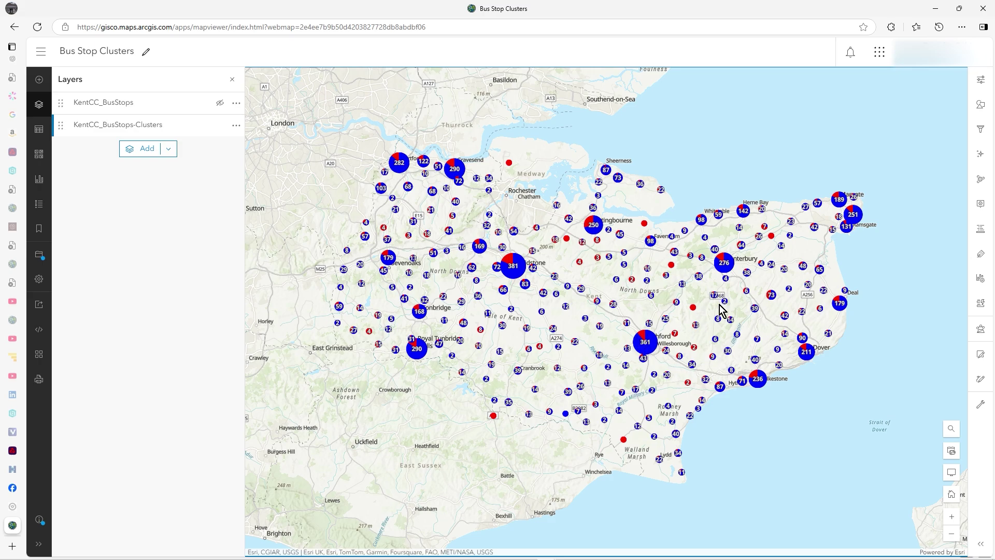
Open the summary of the large cluster at Dover and read its total, active and inactive stop counts.
{"action": "left_click", "coordinate": [806, 352]}
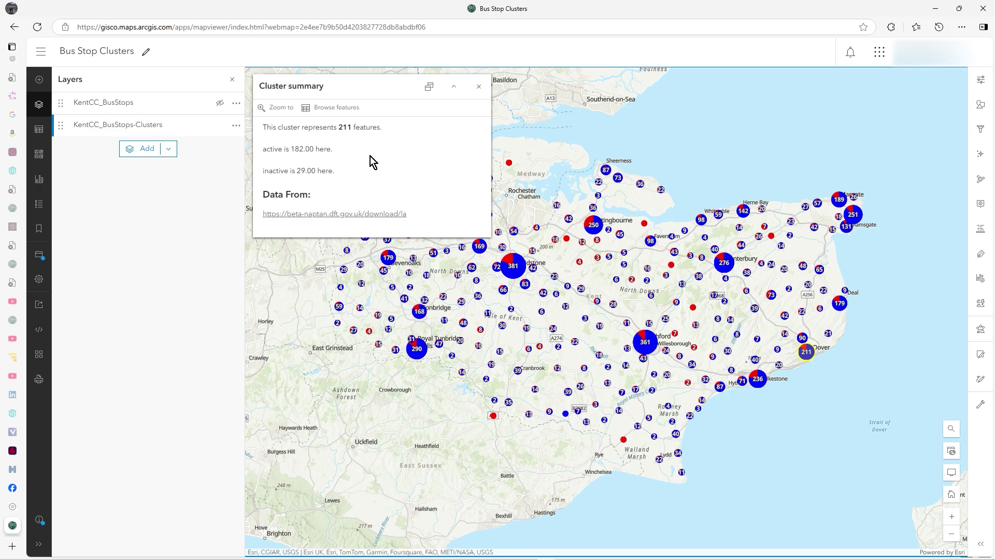
{"action": "left_click_drag", "start_coordinate": [381, 128], "coordinate": [338, 128]}
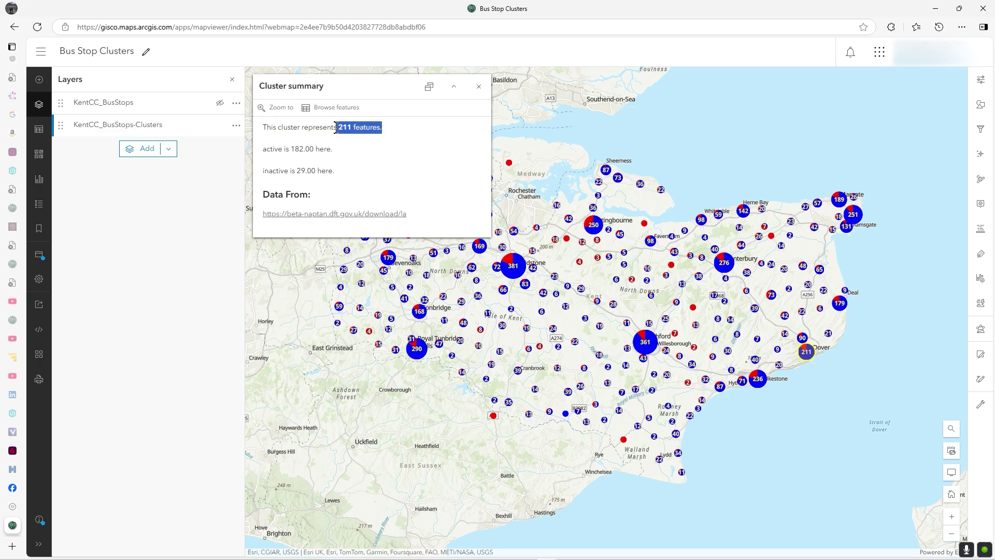
{"action": "left_click", "coordinate": [379, 129]}
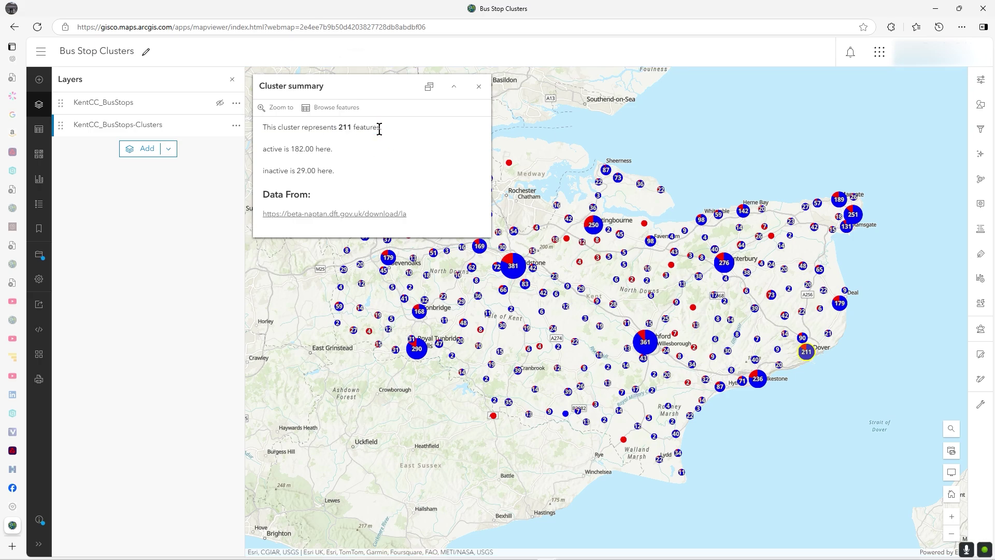
{"action": "double_click", "coordinate": [300, 149]}
{"action": "left_click", "coordinate": [302, 168]}
{"action": "double_click", "coordinate": [302, 169]}
{"action": "left_click", "coordinate": [348, 170]}
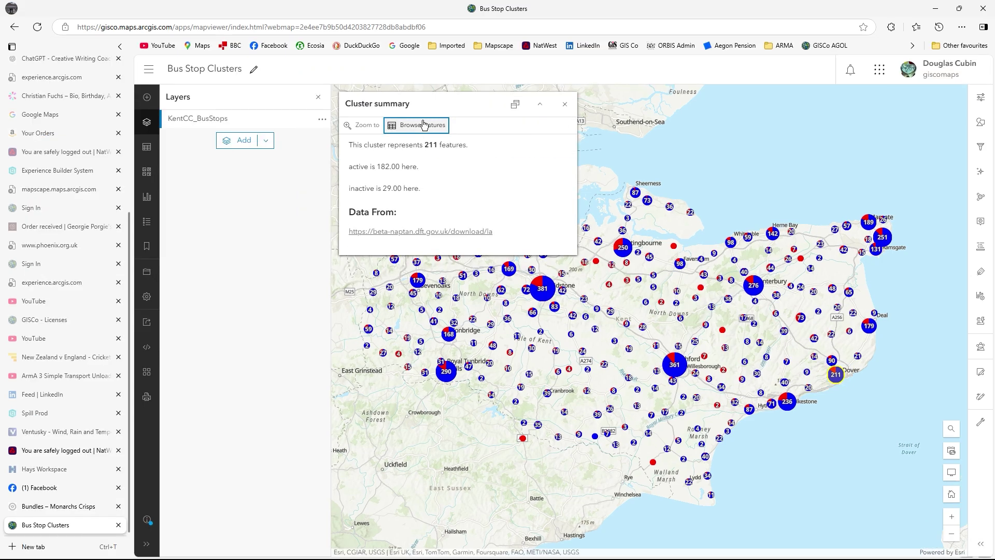
Browse the list of individual stops in the Dover cluster, then close the cluster summary.
{"action": "left_click", "coordinate": [424, 125]}
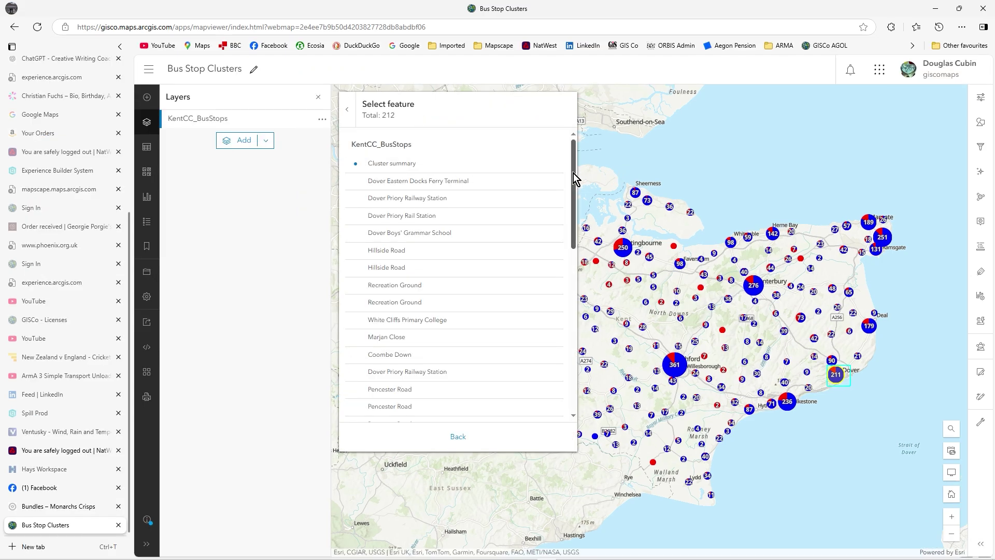
{"action": "left_click_drag", "start_coordinate": [573, 174], "coordinate": [573, 200]}
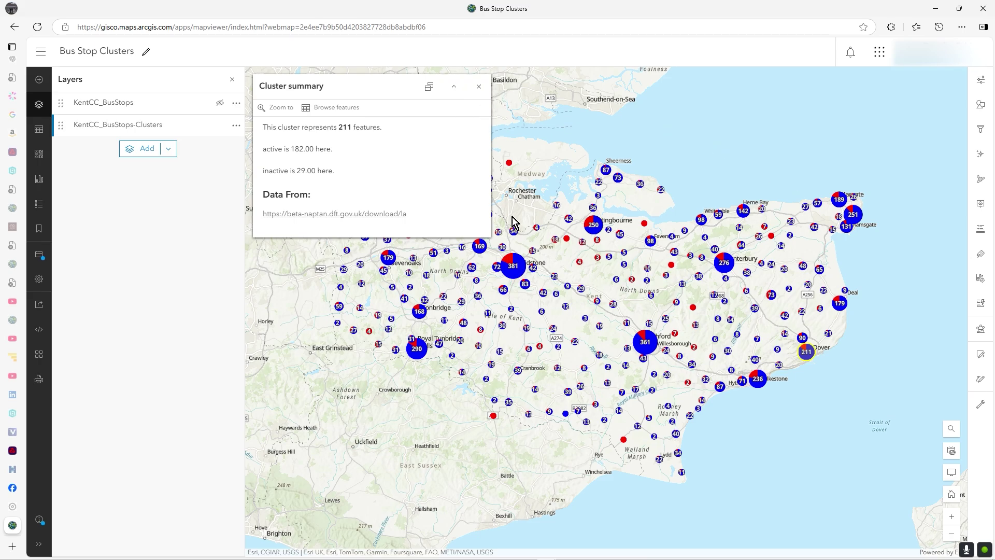
{"action": "left_click", "coordinate": [478, 87]}
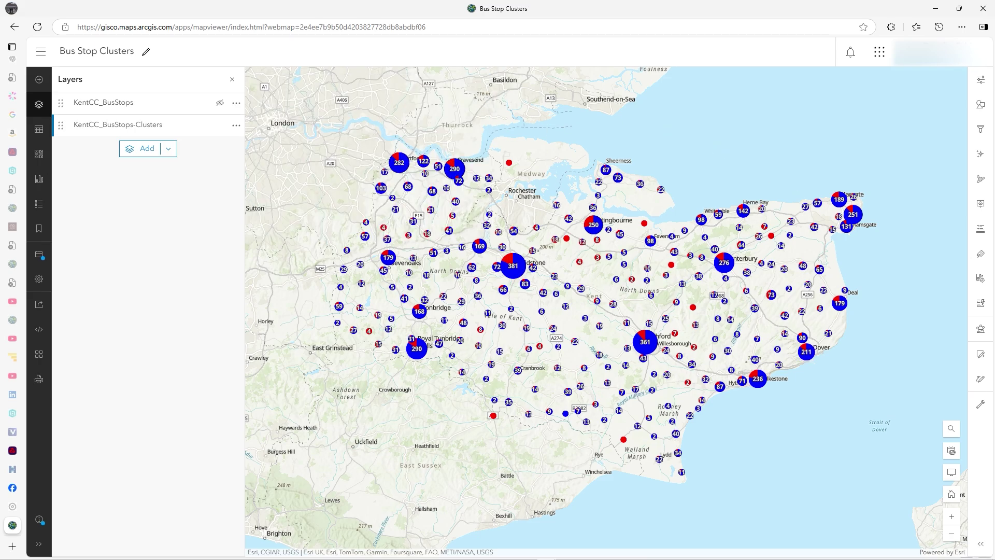
Switch to the NaPTAN stop data download page and find the local authority Kent / South East (240), then return to the map.
{"action": "left_click_drag", "start_coordinate": [0, 96], "coordinate": [583, 24]}
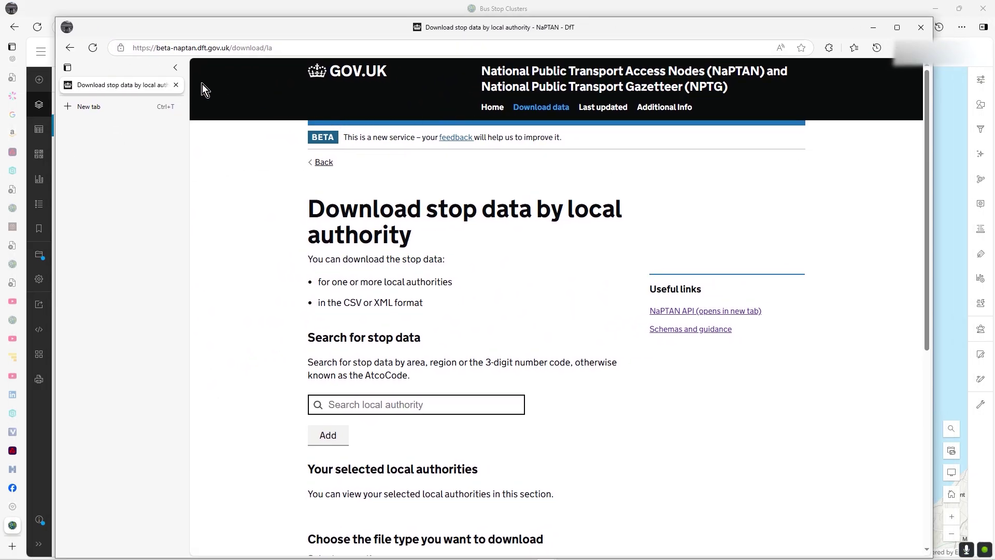
{"action": "scroll", "coordinate": [484, 308], "scroll_direction": "down", "scroll_amount": 1}
{"action": "left_click", "coordinate": [451, 329]}
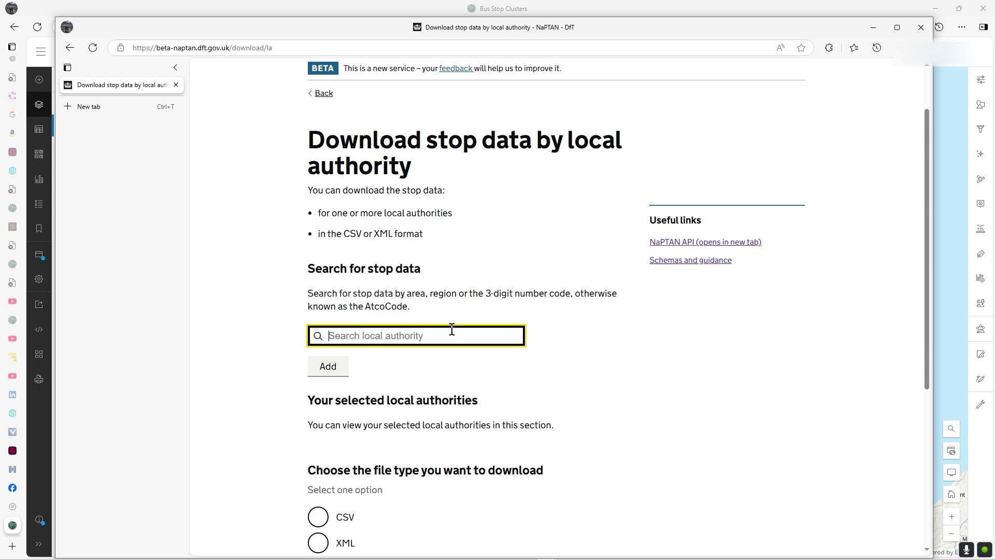
{"action": "type", "text": "Kent"}
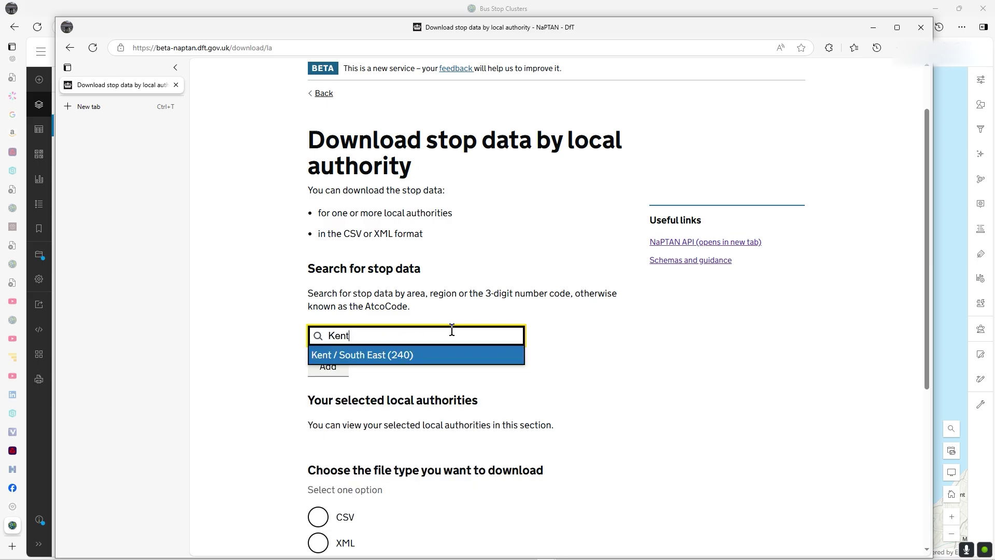
{"action": "left_click", "coordinate": [413, 357]}
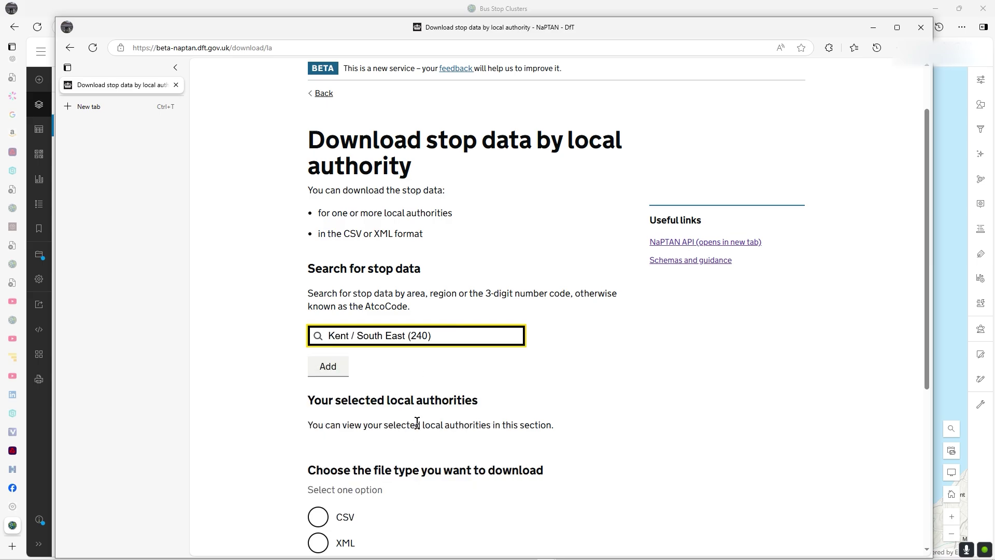
{"action": "scroll", "coordinate": [326, 346], "scroll_direction": "down", "scroll_amount": 3}
{"action": "scroll", "coordinate": [440, 366], "scroll_direction": "up", "scroll_amount": 4}
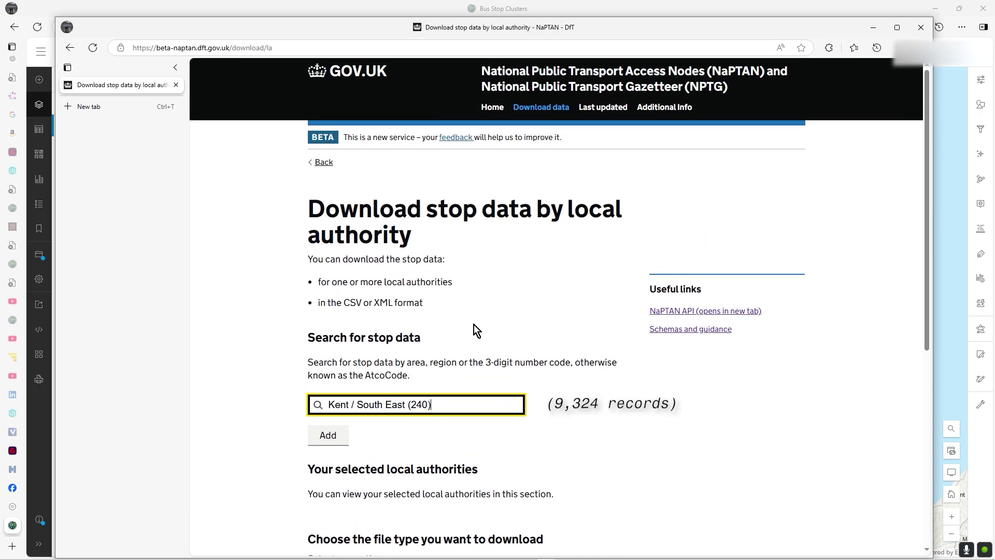
{"action": "left_click_drag", "start_coordinate": [676, 27], "coordinate": [0, 3]}
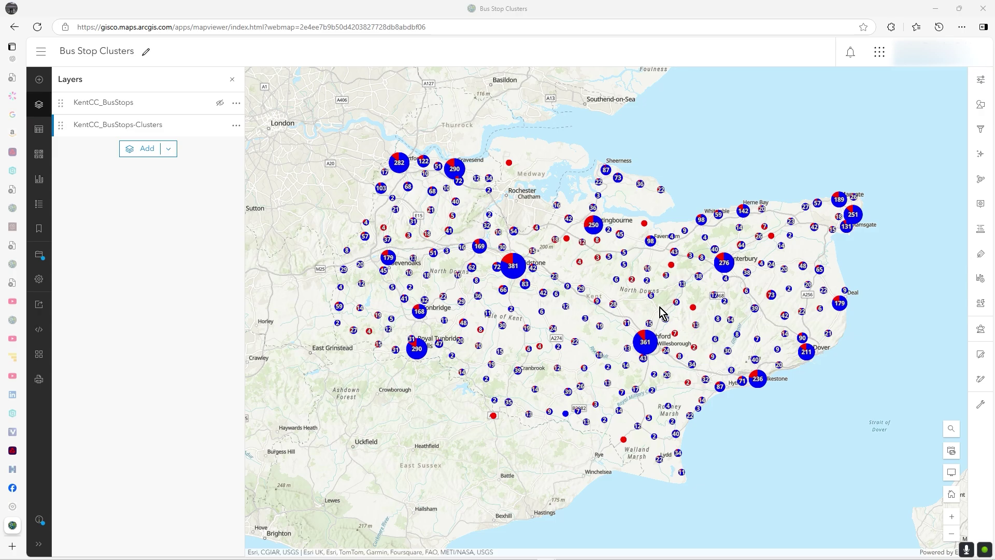
Show the KentCC_BusStops layer, hide KentCC_BusStops-Clusters, and make KentCC_BusStops the active layer with the Aggregation settings closed.
{"action": "scroll", "coordinate": [579, 316], "scroll_direction": "up", "scroll_amount": 1}
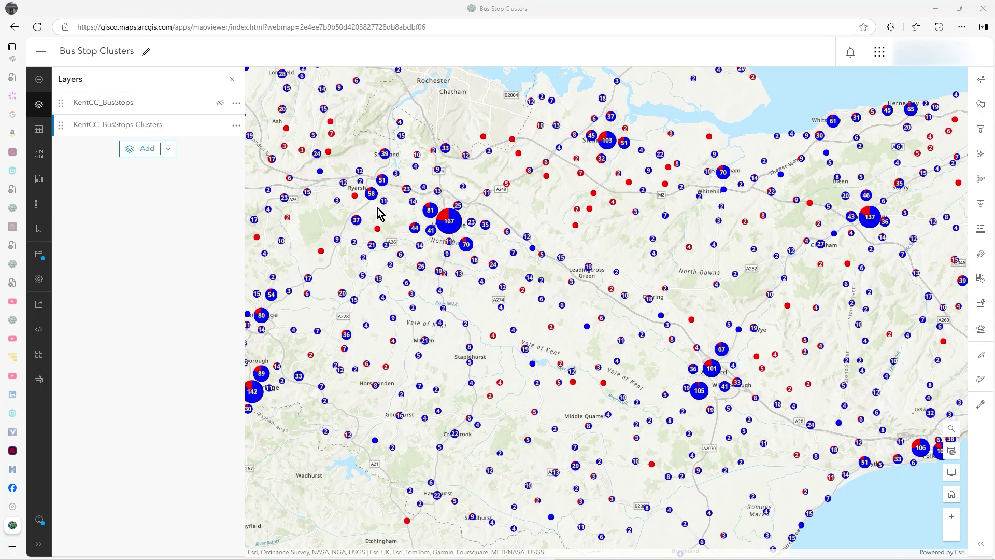
{"action": "scroll", "coordinate": [496, 343], "scroll_direction": "up", "scroll_amount": 1}
{"action": "scroll", "coordinate": [496, 343], "scroll_direction": "down", "scroll_amount": 1}
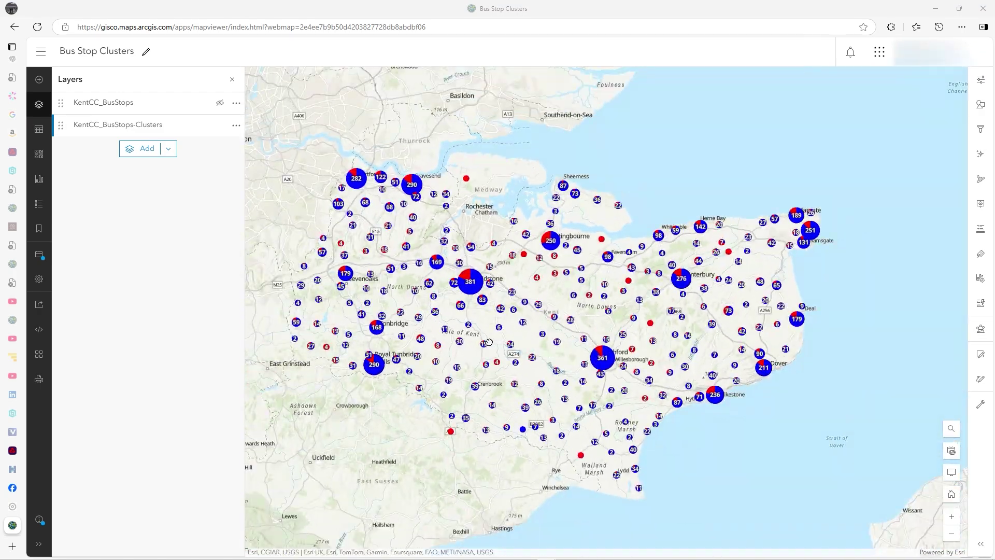
{"action": "left_click", "coordinate": [219, 104]}
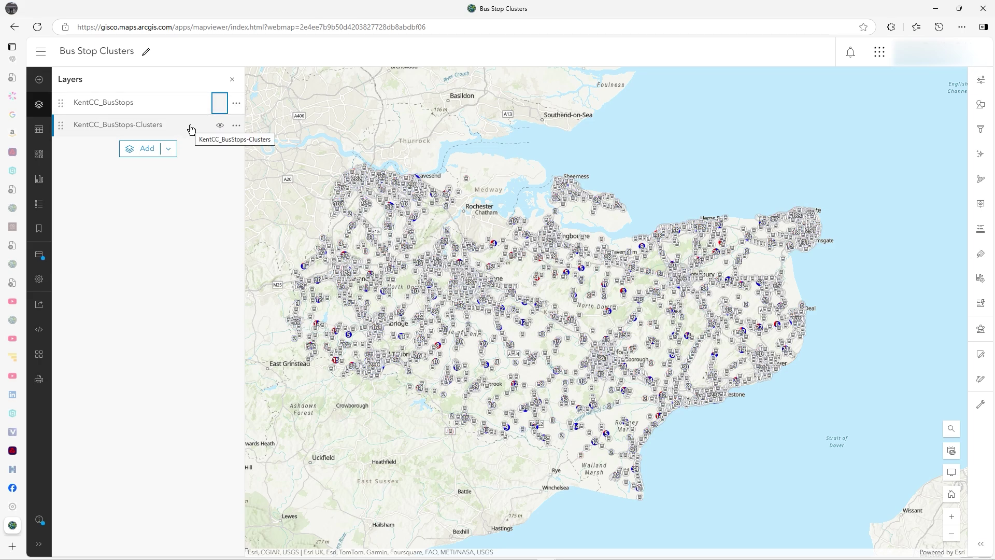
{"action": "left_click", "coordinate": [220, 104]}
{"action": "left_click", "coordinate": [220, 105]}
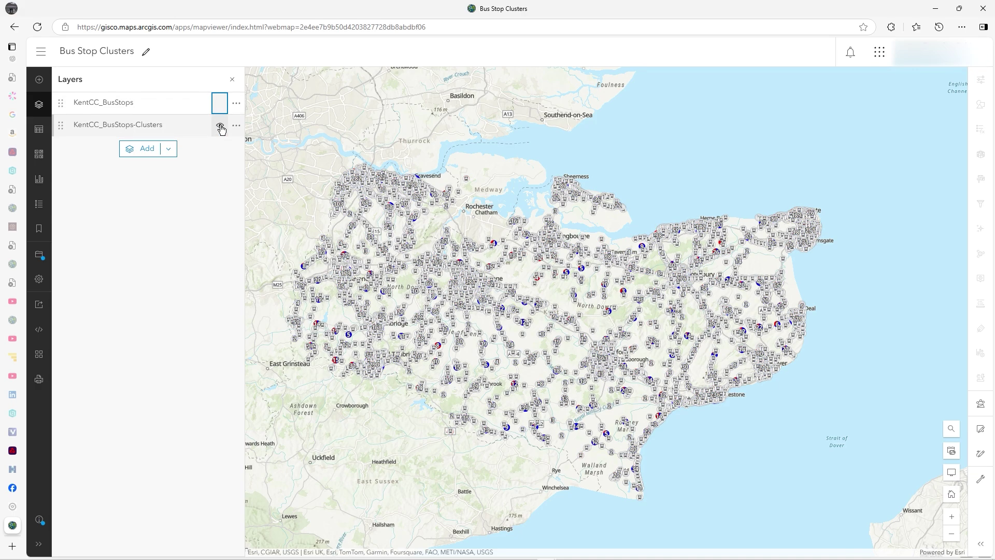
{"action": "left_click", "coordinate": [219, 126]}
{"action": "left_click", "coordinate": [193, 111]}
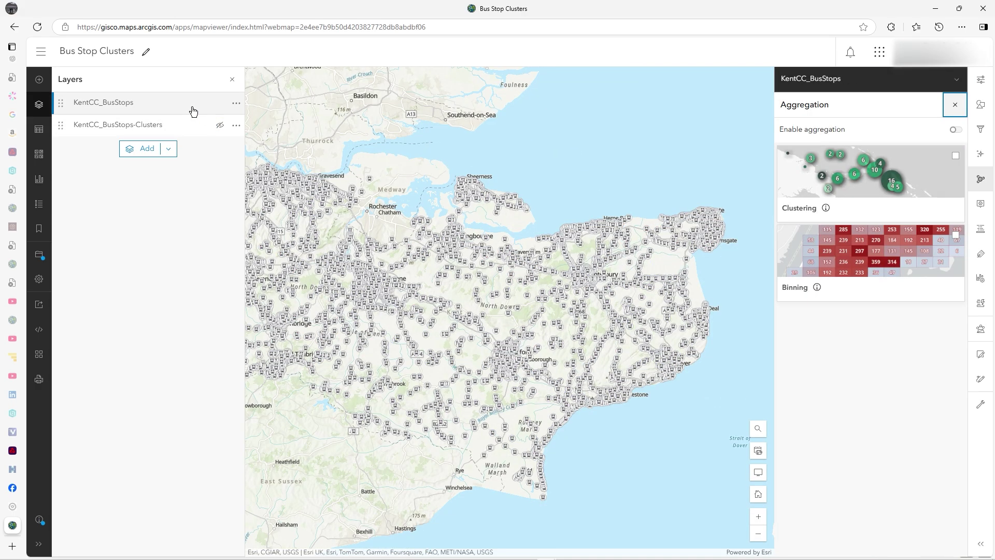
{"action": "left_click", "coordinate": [955, 104]}
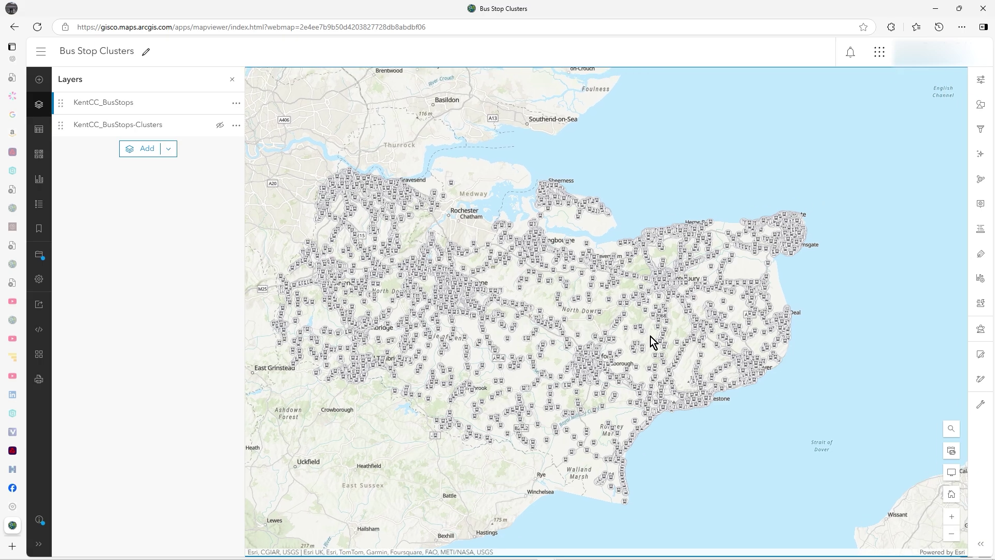
Inspect the attributes of the single bus stop just south of Withersdane down to its Status field, then close the details.
{"action": "scroll", "coordinate": [615, 366], "scroll_direction": "down", "scroll_amount": 1}
{"action": "scroll", "coordinate": [615, 366], "scroll_direction": "up", "scroll_amount": 3}
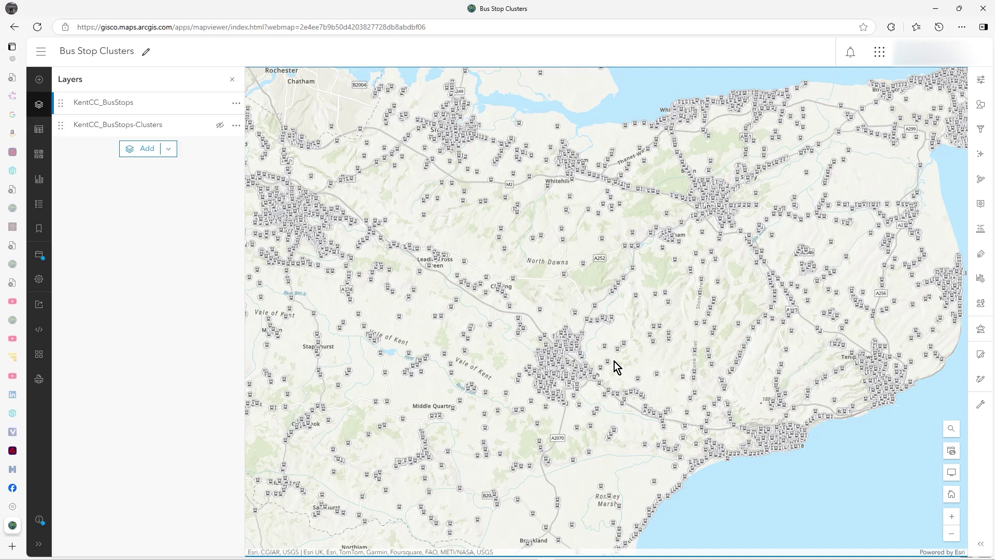
{"action": "scroll", "coordinate": [614, 362], "scroll_direction": "up", "scroll_amount": 1}
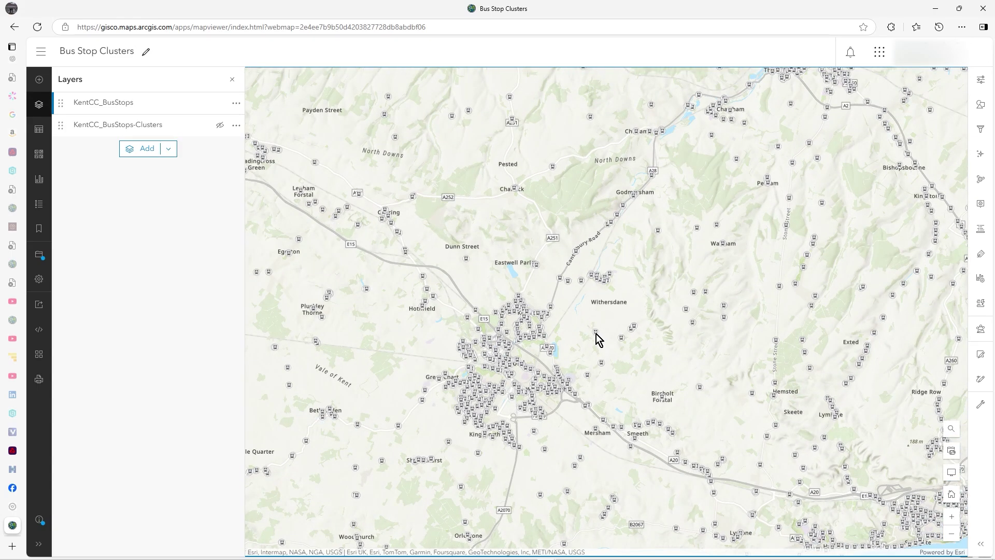
{"action": "left_click", "coordinate": [596, 334]}
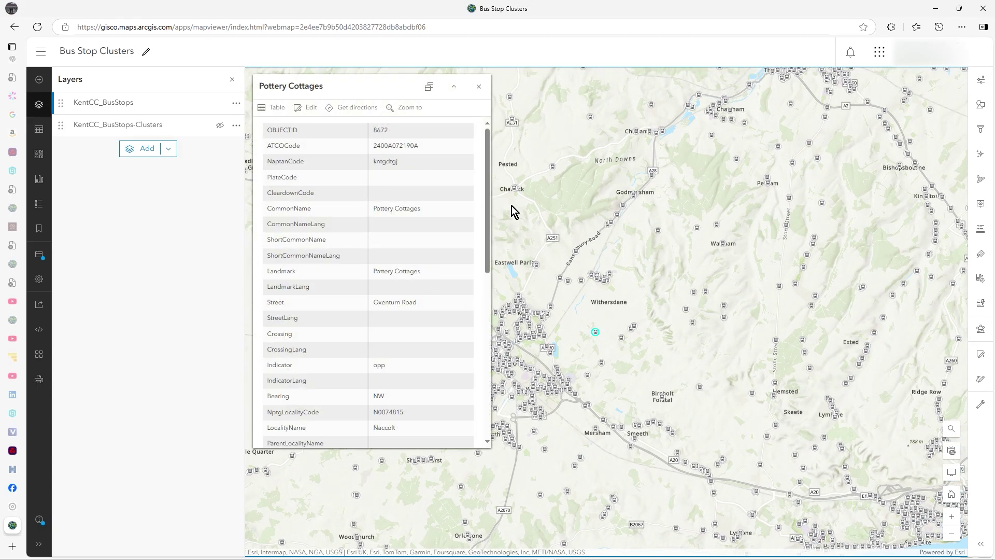
{"action": "left_click_drag", "start_coordinate": [488, 213], "coordinate": [479, 413]}
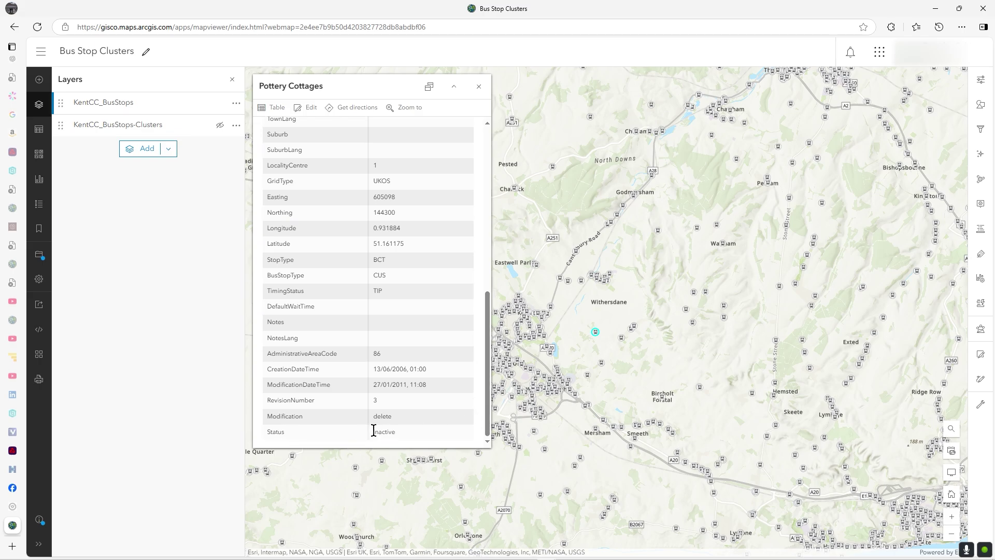
{"action": "left_click_drag", "start_coordinate": [371, 431], "coordinate": [406, 438]}
{"action": "left_click", "coordinate": [407, 437]}
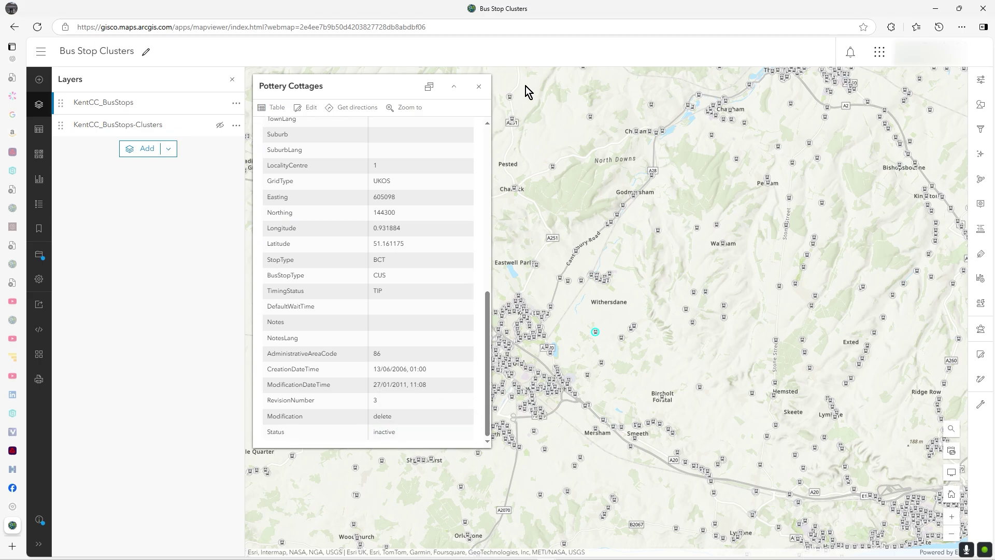
{"action": "left_click", "coordinate": [478, 86]}
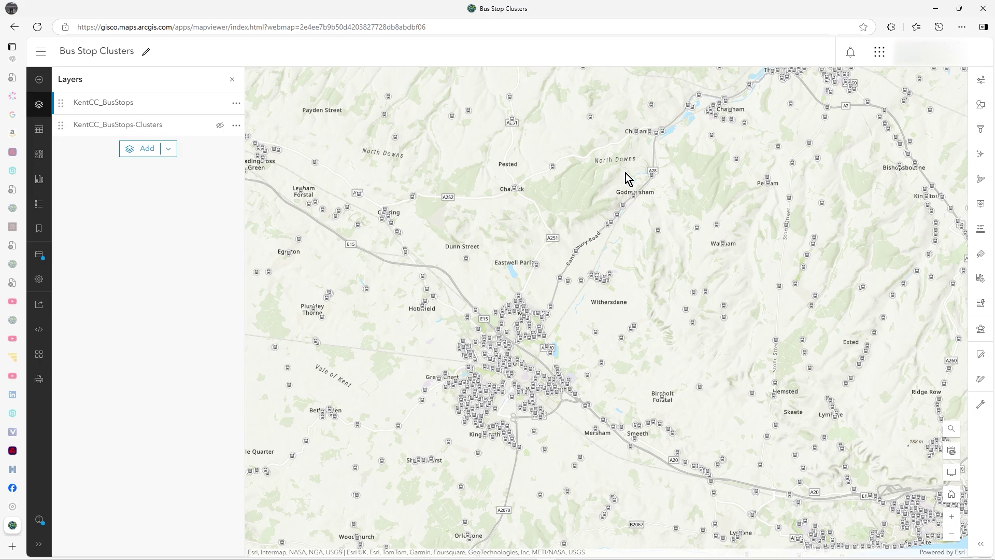
Compare the clustered and individual bus stop layers over the whole of Kent, ending with only KentCC_BusStops shown.
{"action": "scroll", "coordinate": [544, 296], "scroll_direction": "down", "scroll_amount": 2}
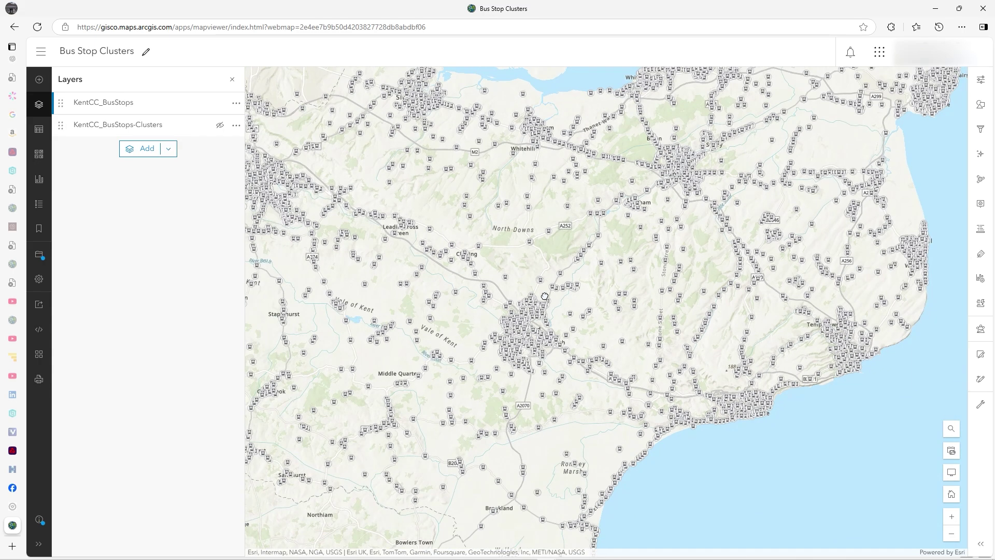
{"action": "left_click_drag", "start_coordinate": [539, 272], "coordinate": [654, 299]}
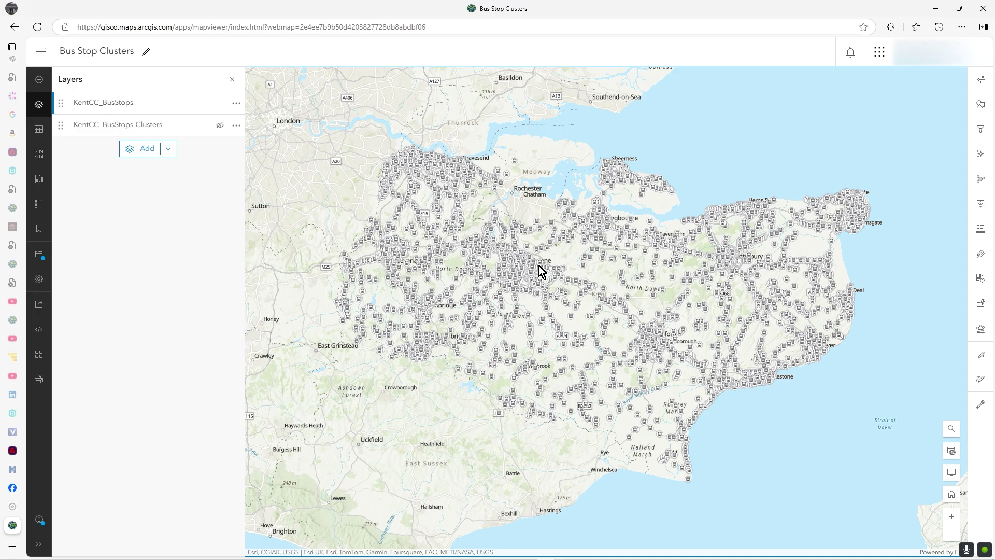
{"action": "left_click", "coordinate": [220, 125]}
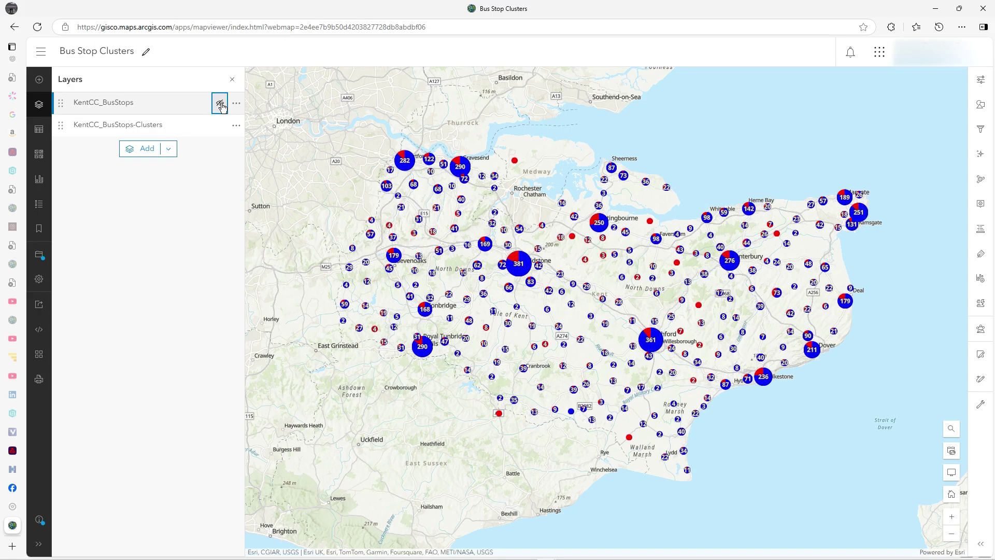
{"action": "left_click", "coordinate": [220, 106]}
{"action": "left_click", "coordinate": [220, 125]}
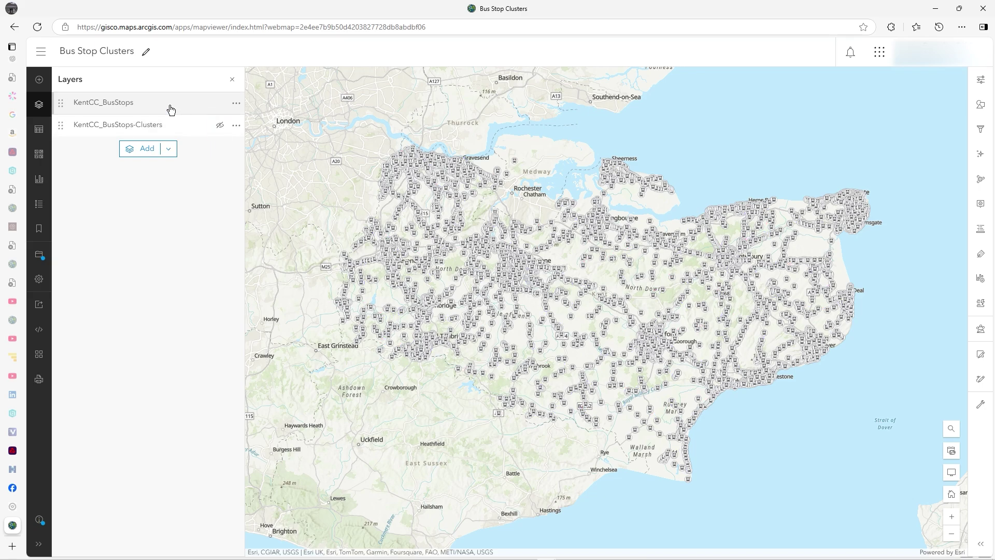
Style the KentCC_BusStops layer by its Status field using Types (unique symbols).
{"action": "left_click", "coordinate": [126, 107]}
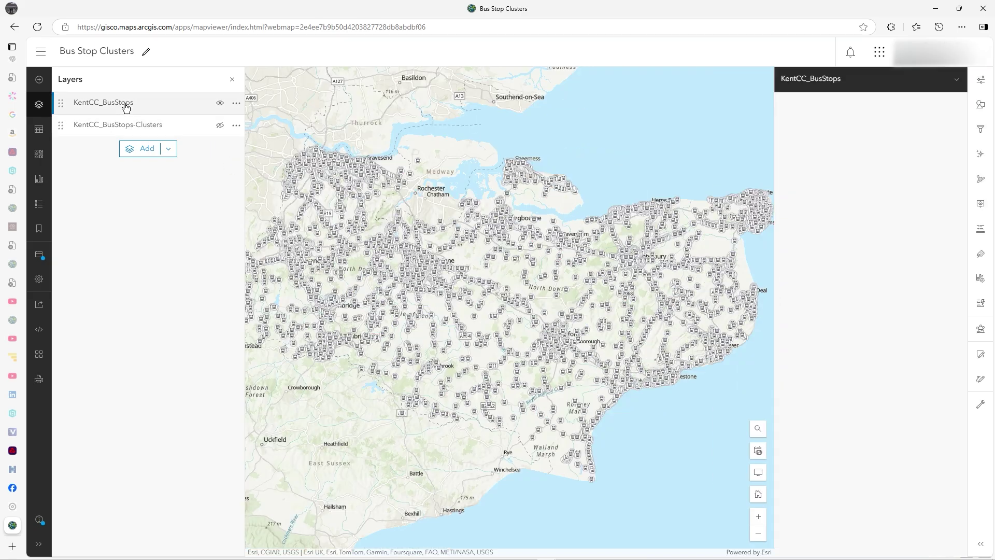
{"action": "left_click", "coordinate": [981, 107]}
{"action": "left_click", "coordinate": [829, 199]}
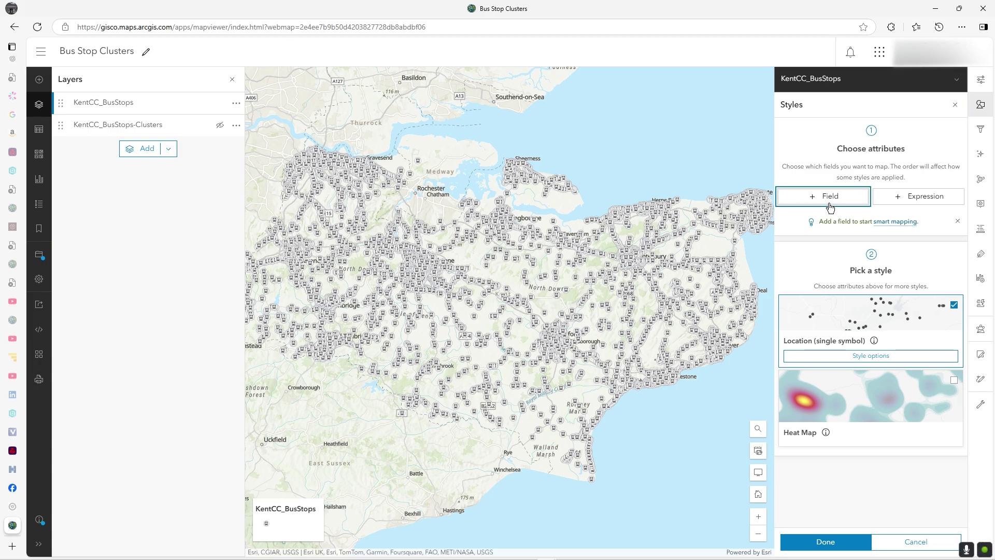
{"action": "scroll", "coordinate": [817, 445], "scroll_direction": "down", "scroll_amount": 12}
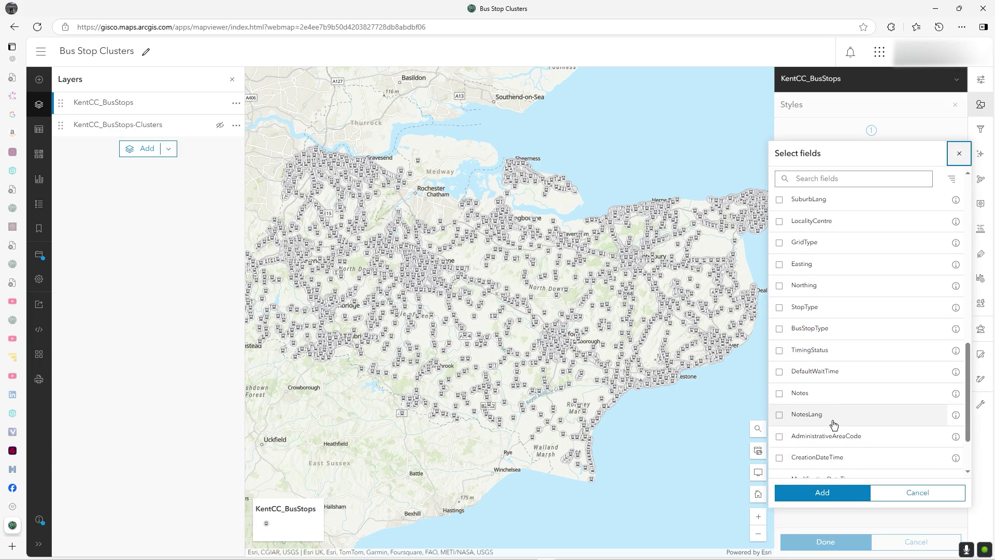
{"action": "left_click", "coordinate": [779, 468]}
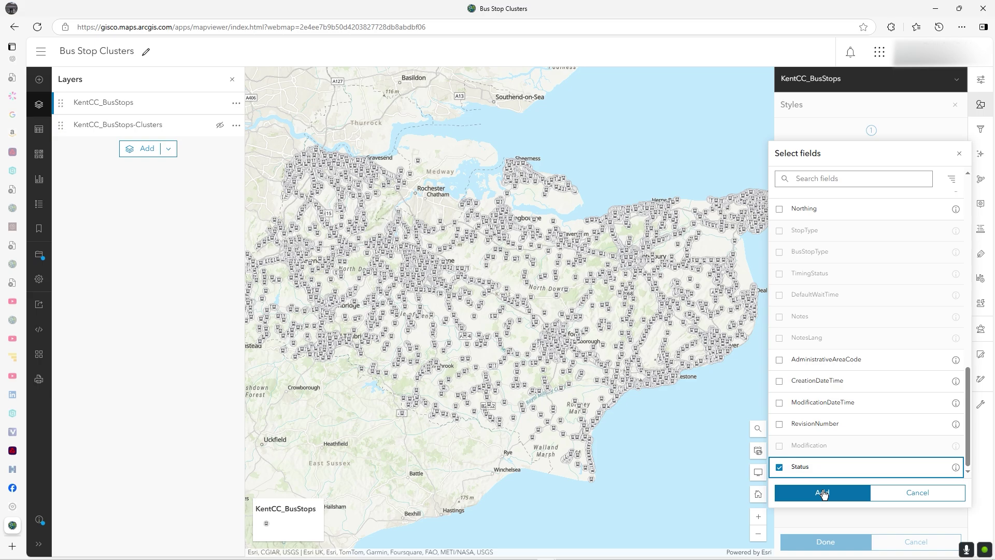
{"action": "left_click", "coordinate": [822, 493]}
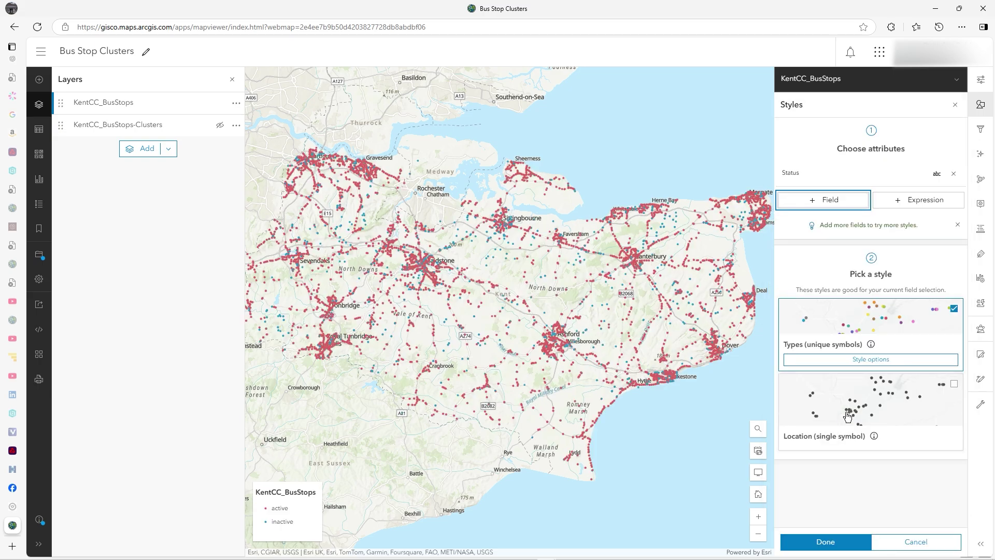
Set the fill colour of the active bus stop symbols to bright green in the Types (unique symbols) style options.
{"action": "left_click", "coordinate": [865, 362]}
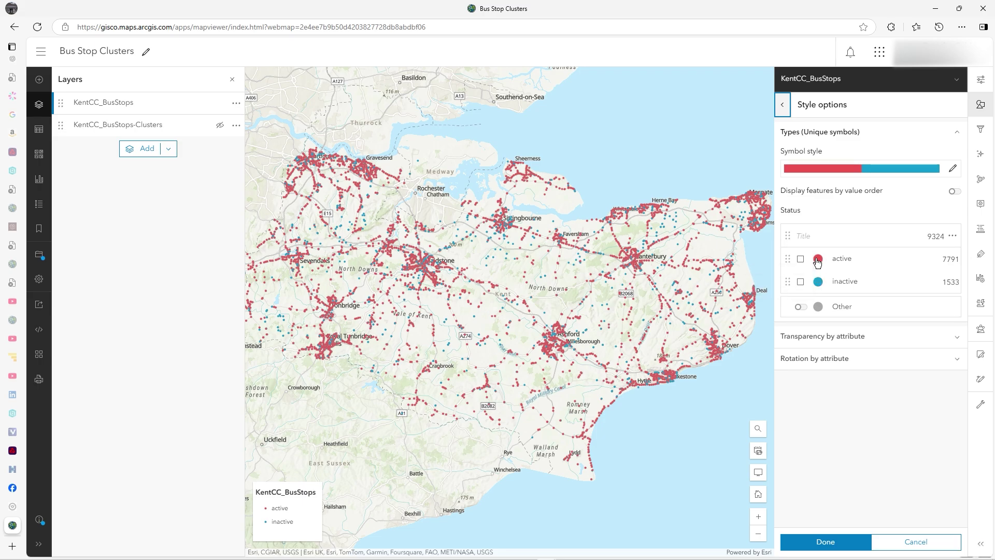
{"action": "left_click", "coordinate": [817, 261]}
{"action": "left_click", "coordinate": [704, 318]}
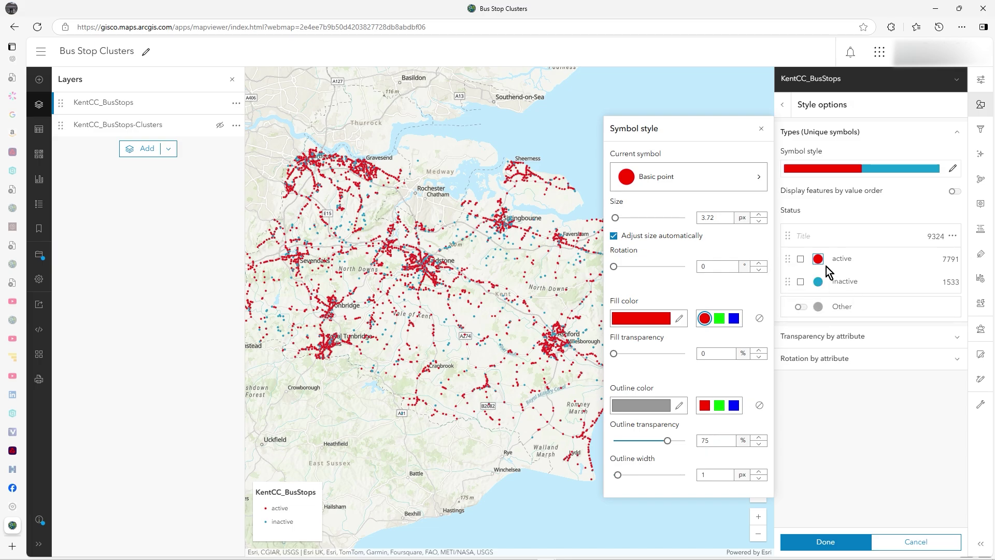
{"action": "left_click", "coordinate": [718, 317]}
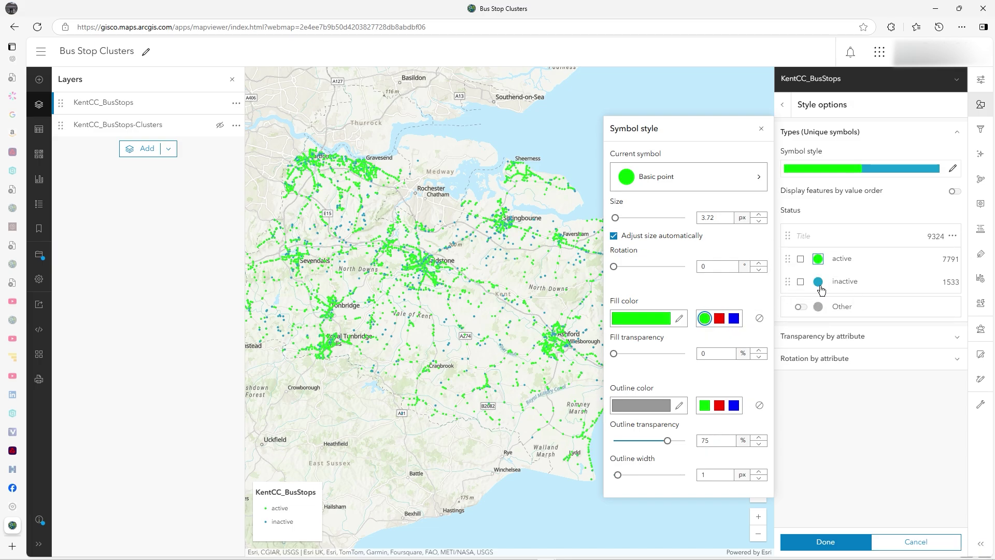
Set both the outline and fill colour of the inactive bus stop symbols to red, and finish the layer styling.
{"action": "left_click", "coordinate": [817, 281]}
{"action": "left_click", "coordinate": [818, 282]}
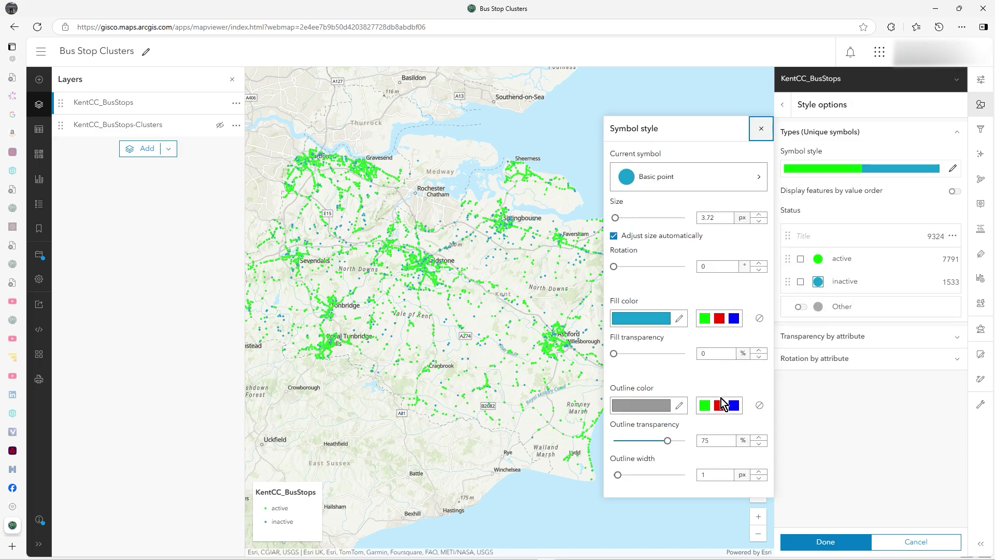
{"action": "left_click", "coordinate": [720, 407]}
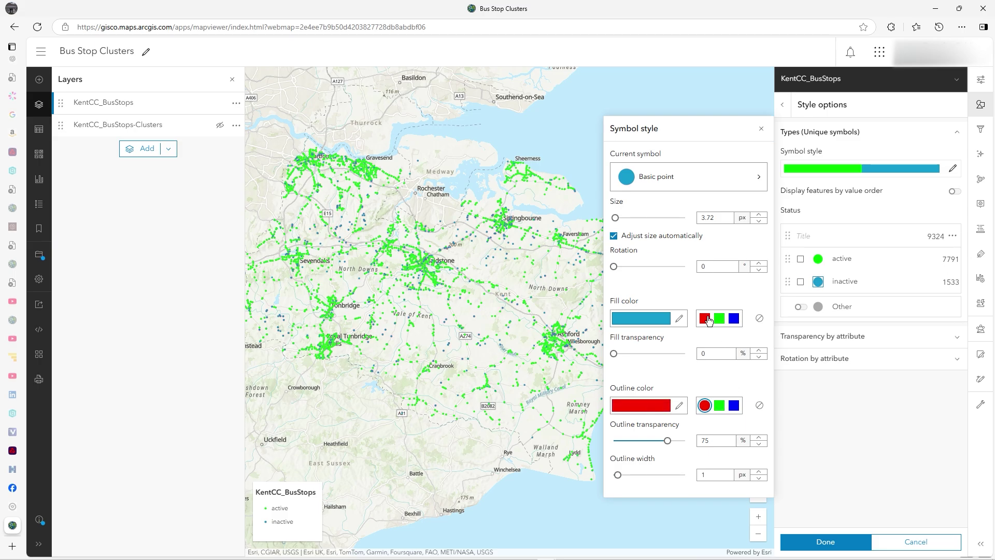
{"action": "left_click", "coordinate": [705, 318]}
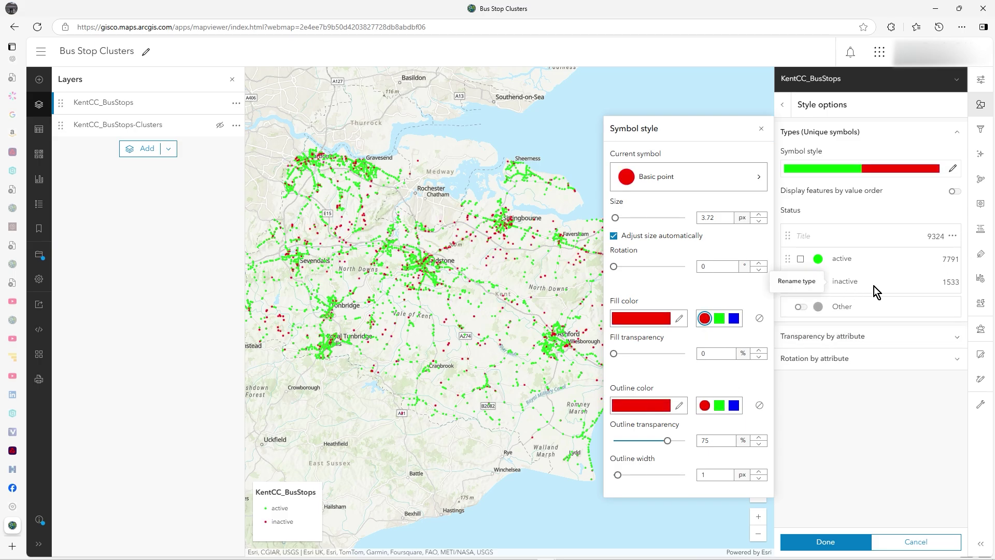
{"action": "left_click", "coordinate": [824, 543]}
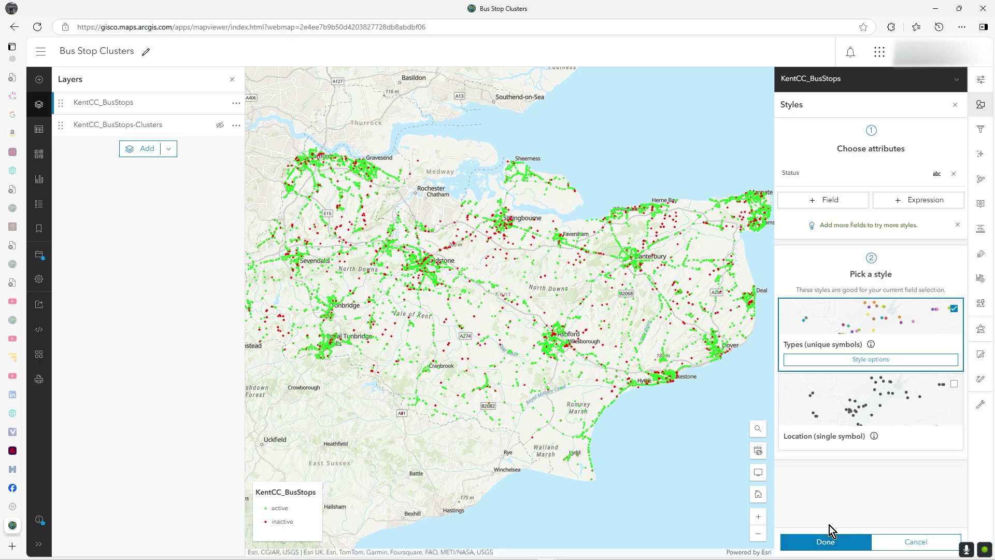
{"action": "left_click", "coordinate": [829, 541]}
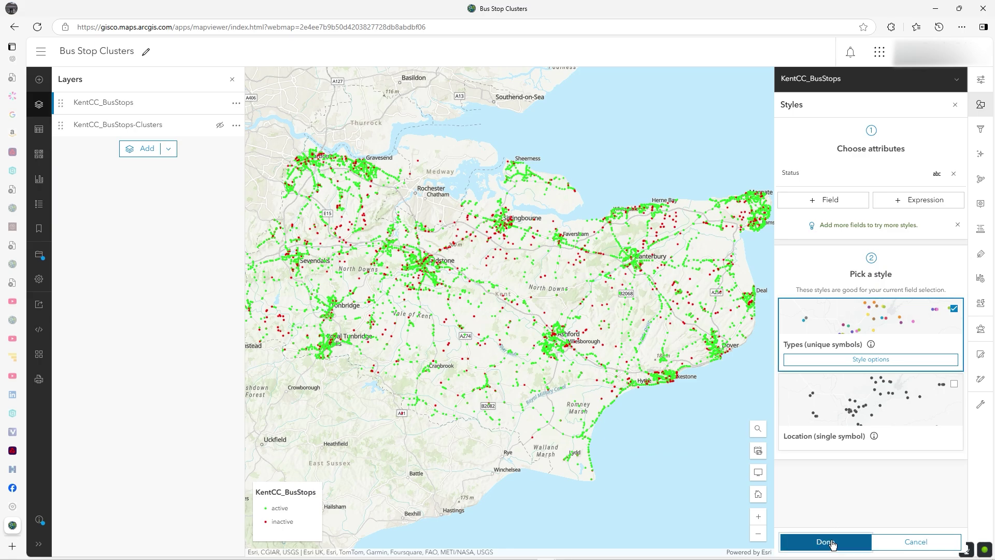
Aggregate KentCC_BusStops, comparing Clustering, Clustering (chart) and Binning, then keep Clustering (chart) and open its options.
{"action": "left_click_drag", "start_coordinate": [728, 315], "coordinate": [709, 315]}
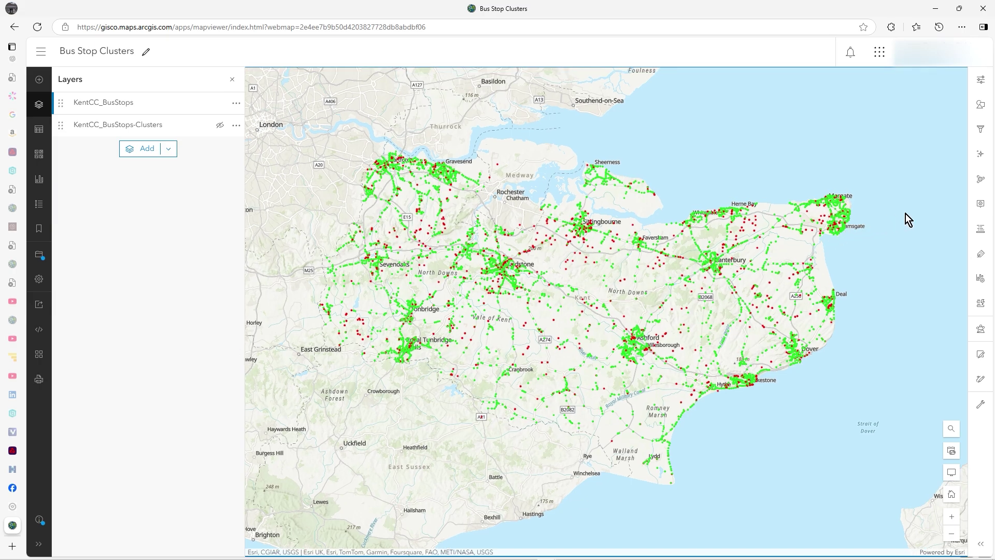
{"action": "left_click", "coordinate": [978, 185]}
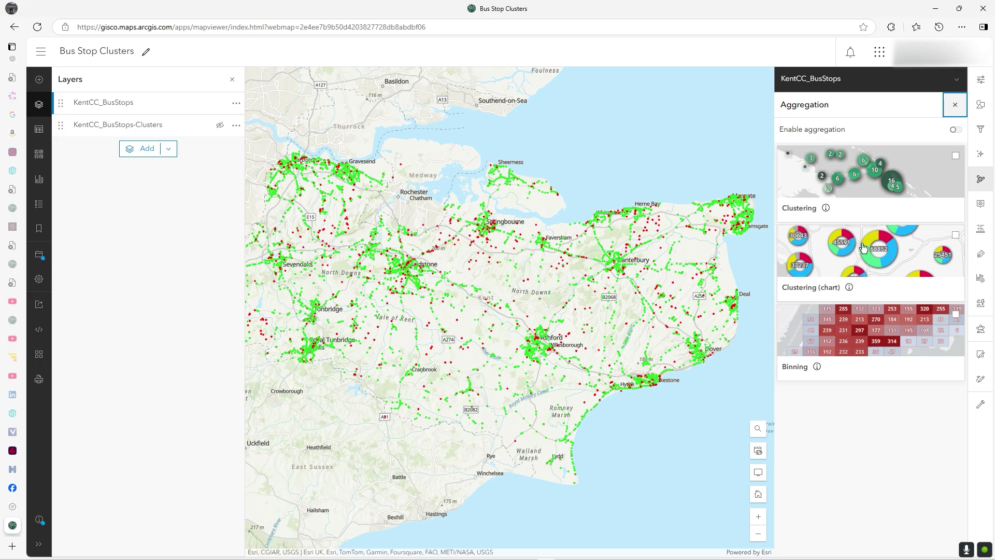
{"action": "left_click", "coordinate": [883, 173]}
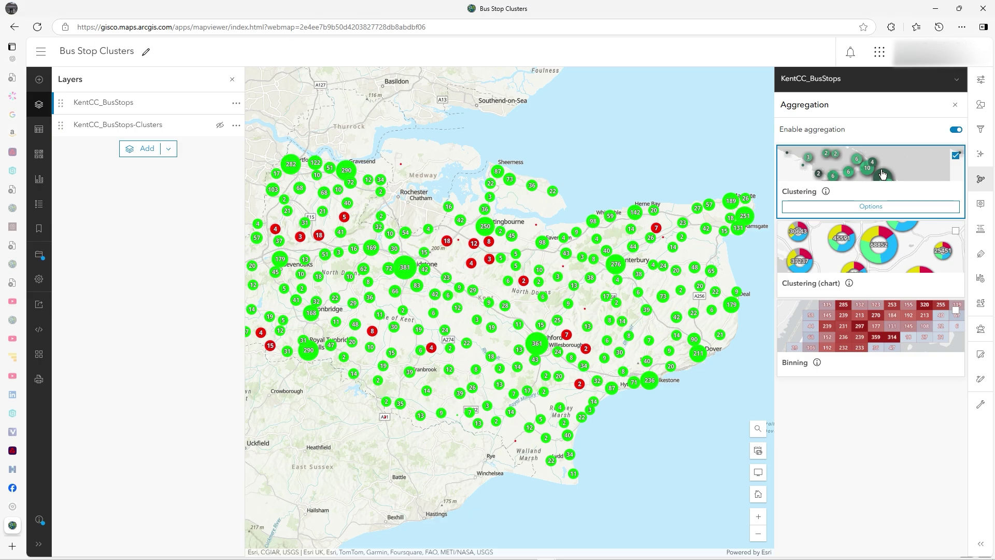
{"action": "left_click", "coordinate": [860, 251]}
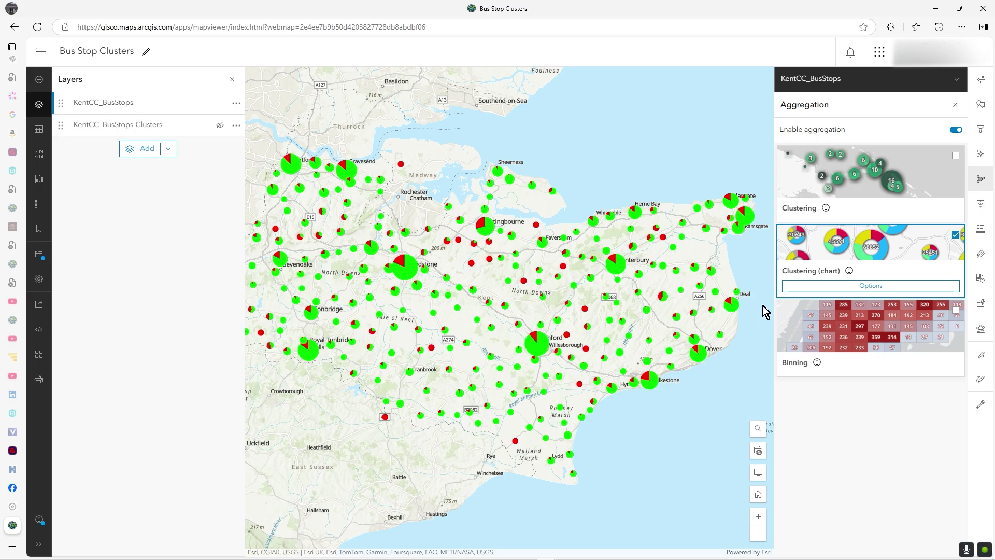
{"action": "left_click", "coordinate": [888, 328]}
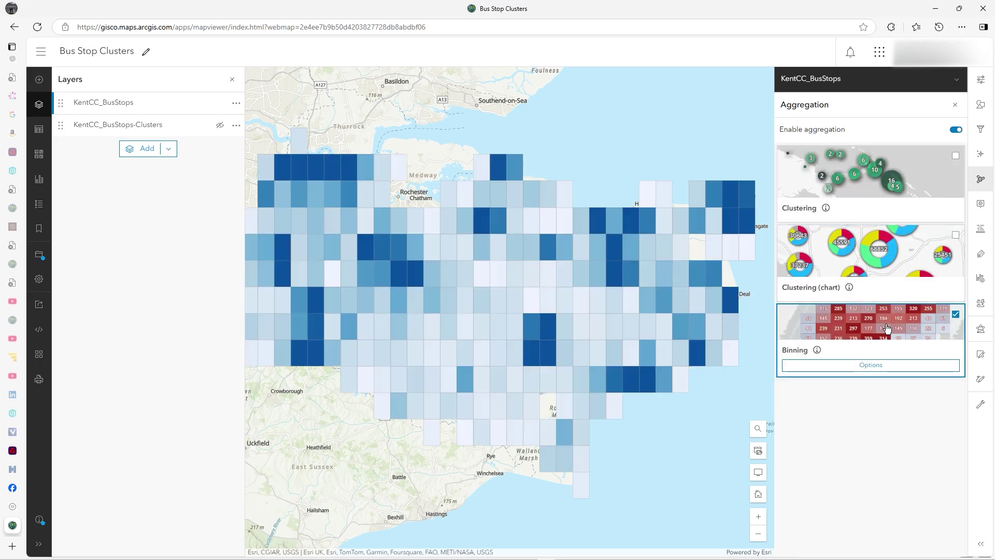
{"action": "left_click", "coordinate": [847, 260]}
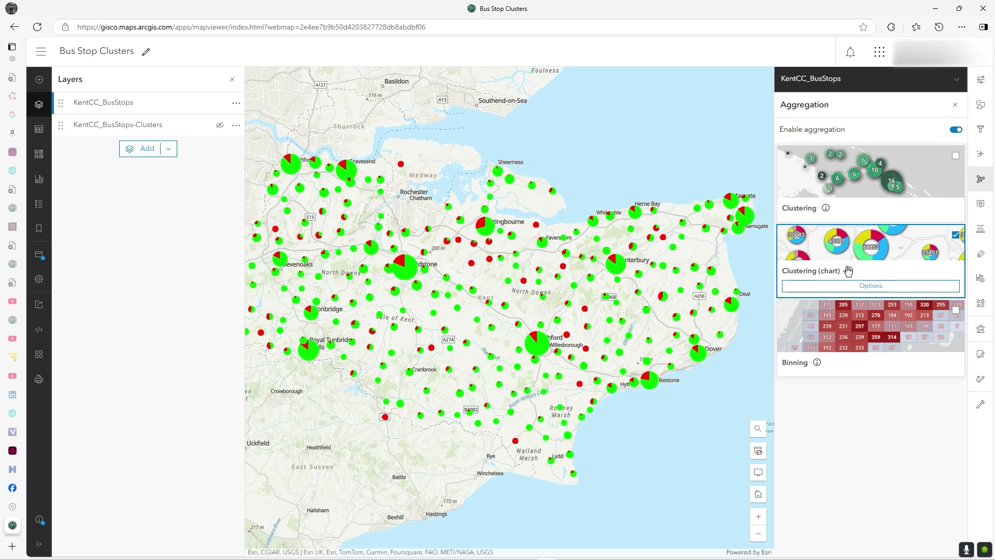
{"action": "left_click", "coordinate": [880, 288]}
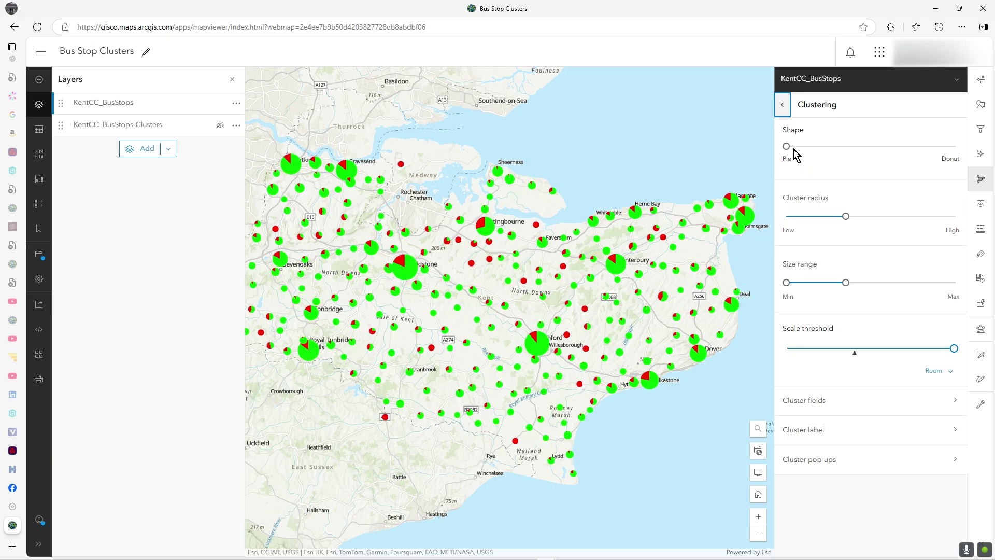
Try a donut shape for the cluster charts around Ashford and restore the full pie shape.
{"action": "left_click_drag", "start_coordinate": [786, 147], "coordinate": [916, 147]}
{"action": "scroll", "coordinate": [519, 336], "scroll_direction": "up", "scroll_amount": 3}
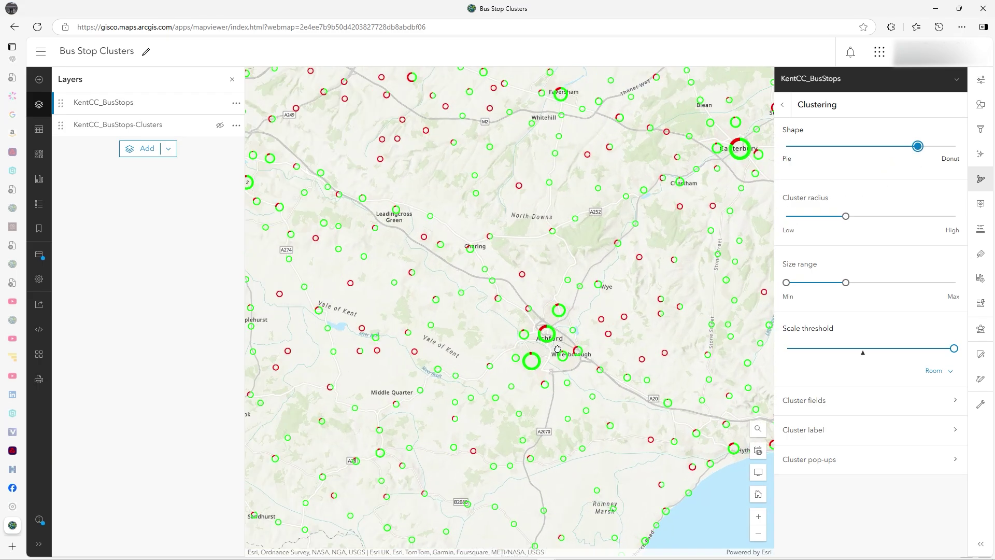
{"action": "left_click_drag", "start_coordinate": [931, 154], "coordinate": [790, 144]}
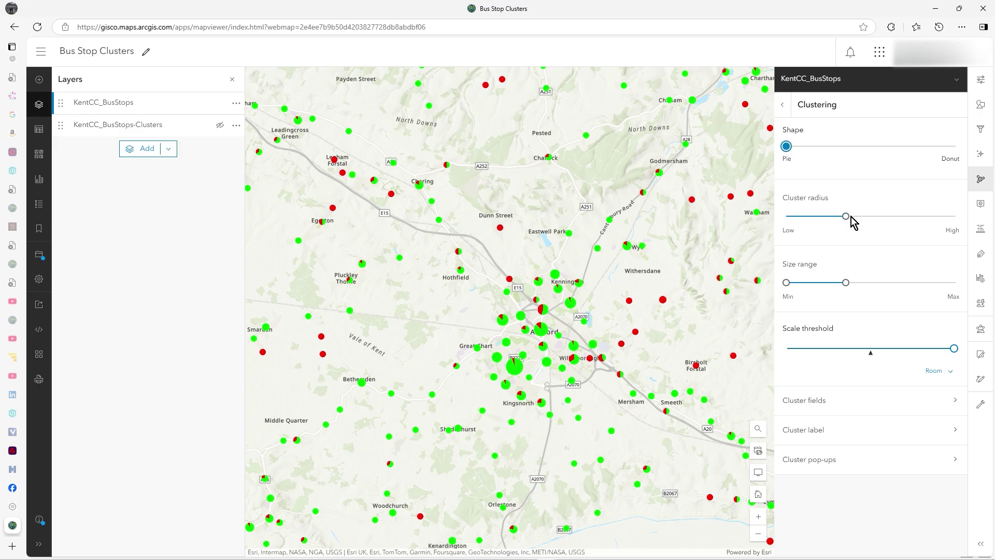
Compare a low and a medium cluster radius around Ashford, then set the radius to about 70% of its range for all of Kent.
{"action": "left_click_drag", "start_coordinate": [852, 217], "coordinate": [812, 218]}
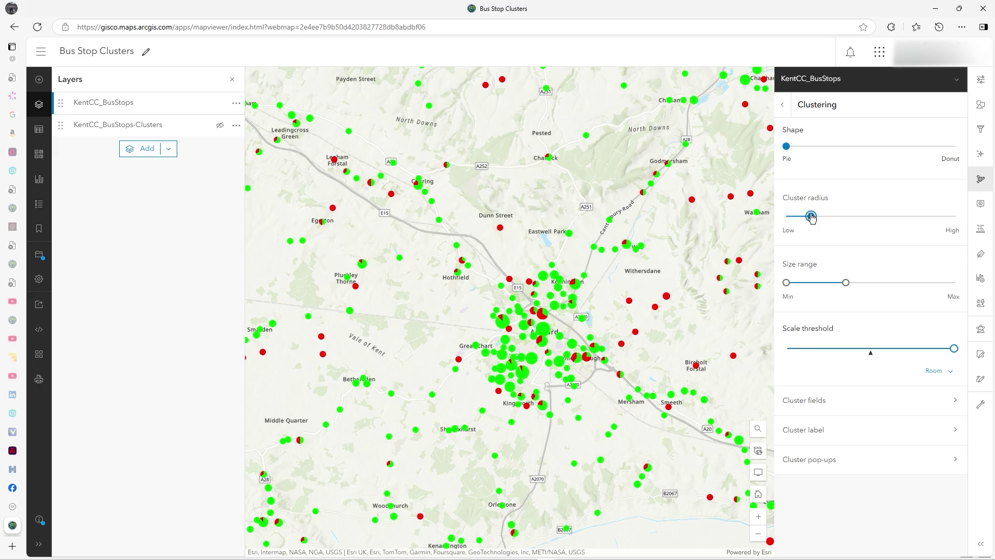
{"action": "left_click_drag", "start_coordinate": [811, 218], "coordinate": [871, 218]}
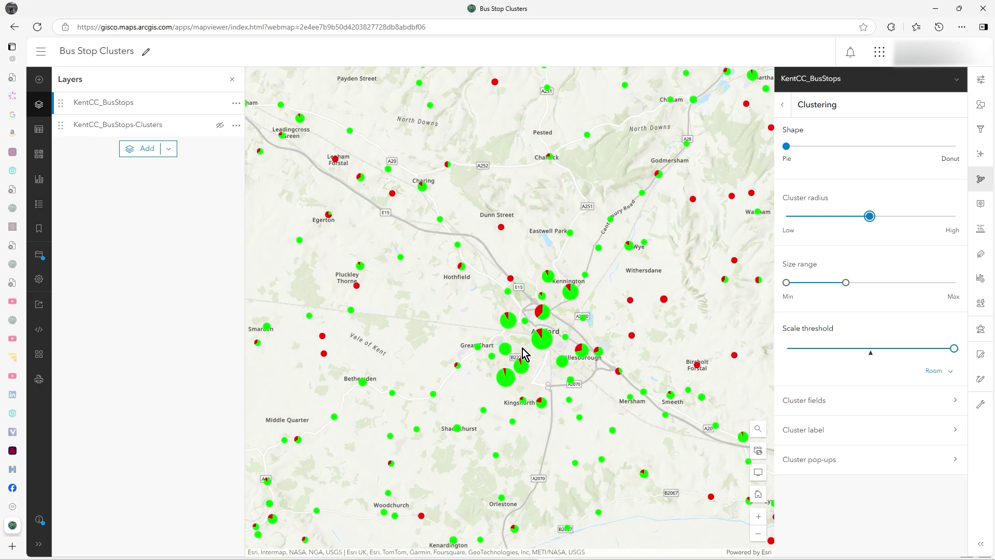
{"action": "scroll", "coordinate": [522, 354], "scroll_direction": "down", "scroll_amount": 4}
{"action": "left_click_drag", "start_coordinate": [528, 335], "coordinate": [560, 354]}
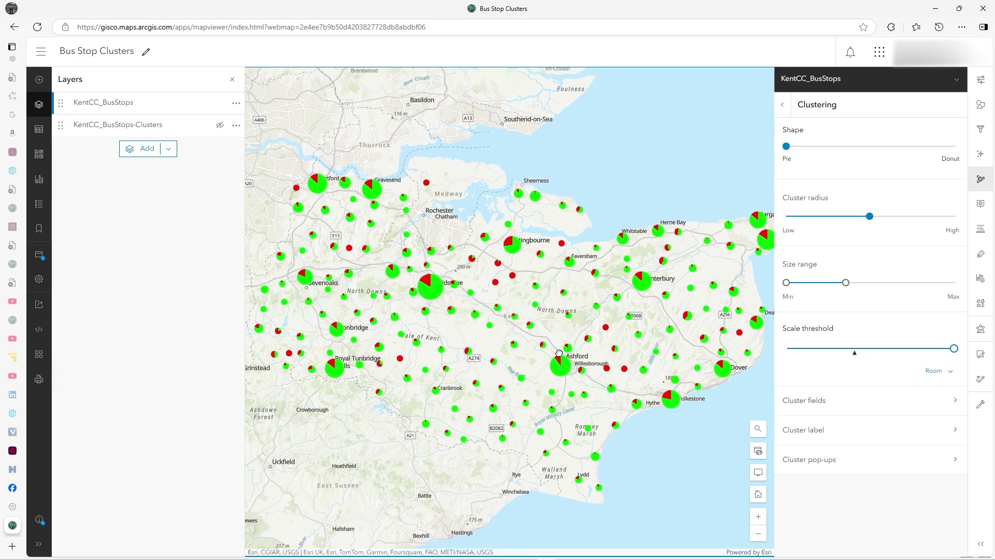
{"action": "left_click_drag", "start_coordinate": [869, 216], "coordinate": [910, 238]}
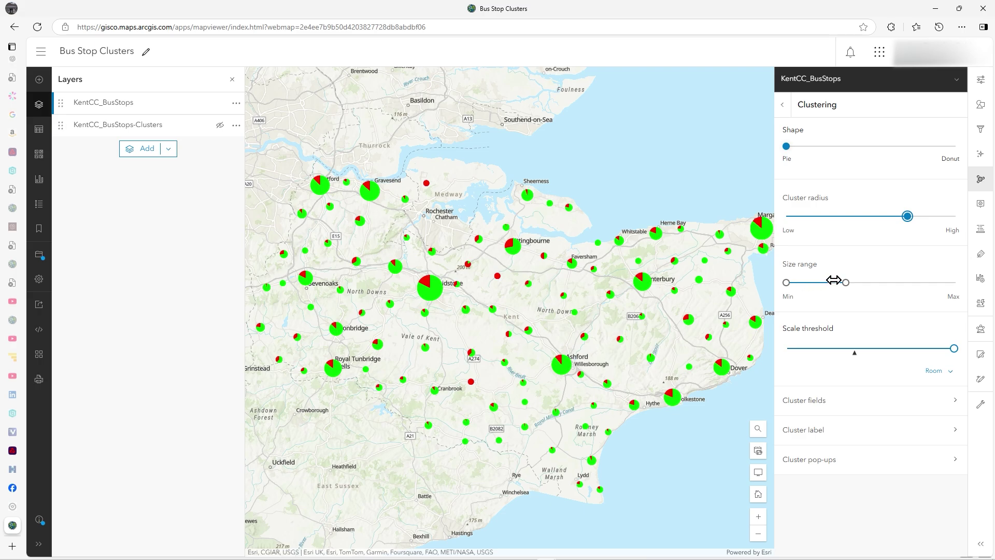
Adjust the cluster size range to a minimum slightly above Min and a maximum just past the middle of the scale.
{"action": "left_click_drag", "start_coordinate": [846, 285], "coordinate": [960, 296]}
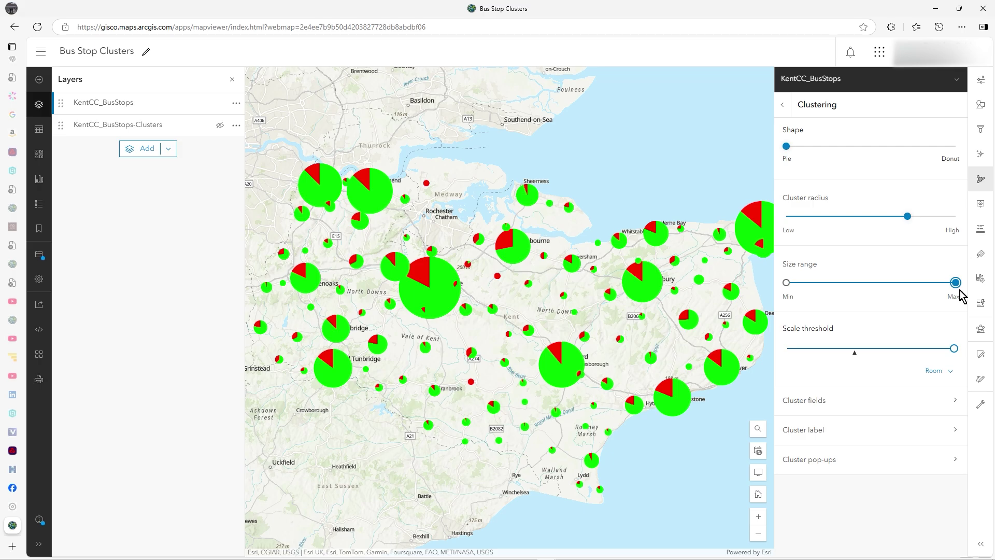
{"action": "left_click_drag", "start_coordinate": [958, 296], "coordinate": [907, 283]}
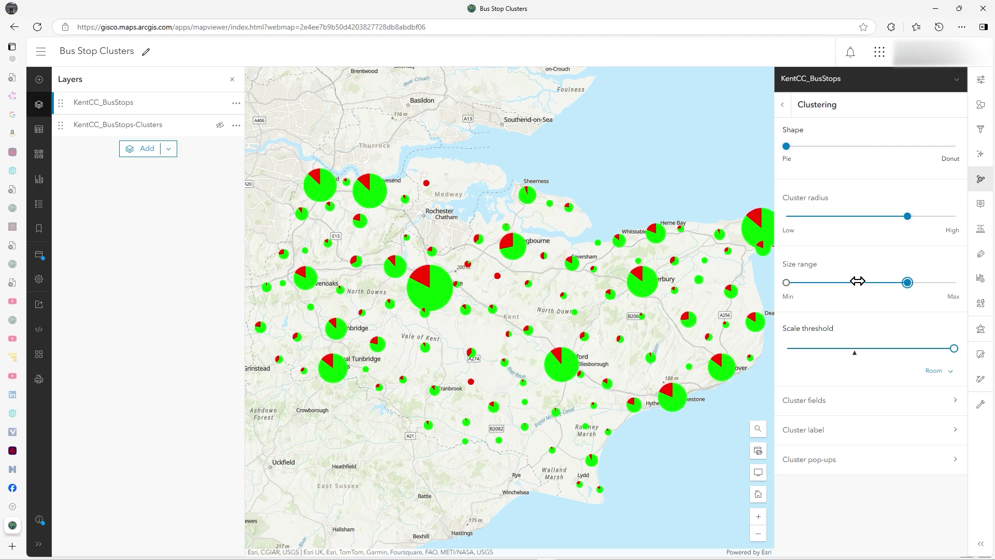
{"action": "left_click_drag", "start_coordinate": [787, 284], "coordinate": [795, 286]}
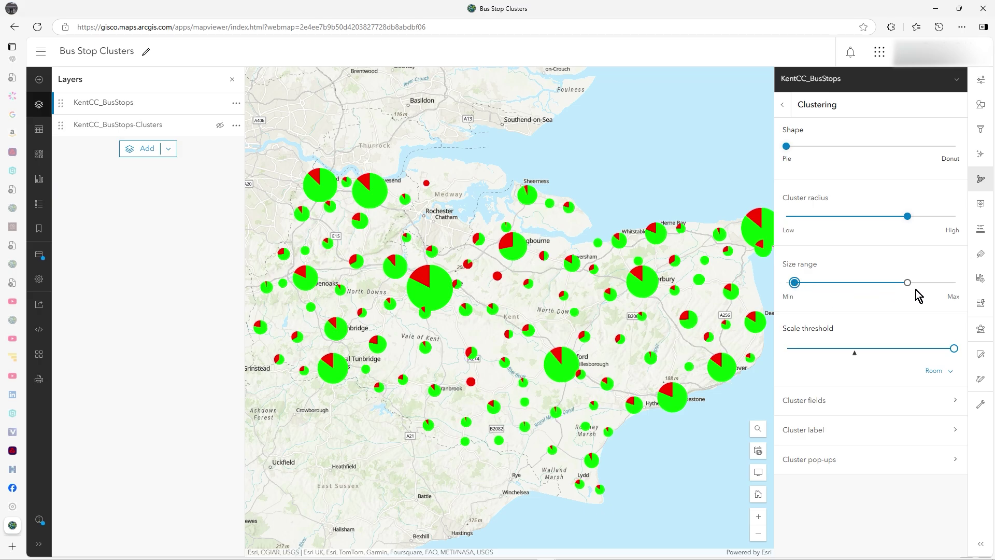
{"action": "left_click_drag", "start_coordinate": [908, 284], "coordinate": [879, 286]}
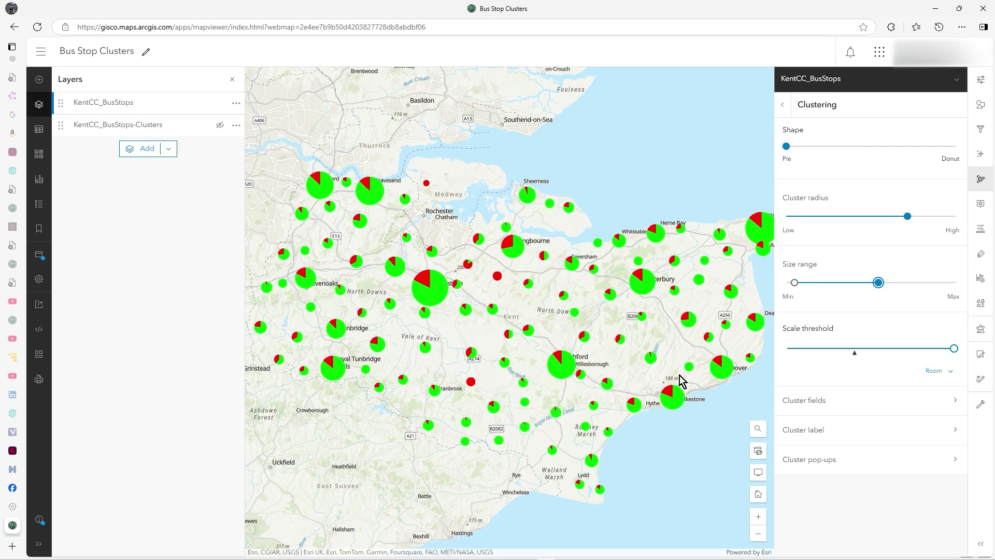
Set the clustering scale threshold to Metropolitan area and check how the pie clusters regroup at wider map scales.
{"action": "mouse_move", "coordinate": [952, 348]}
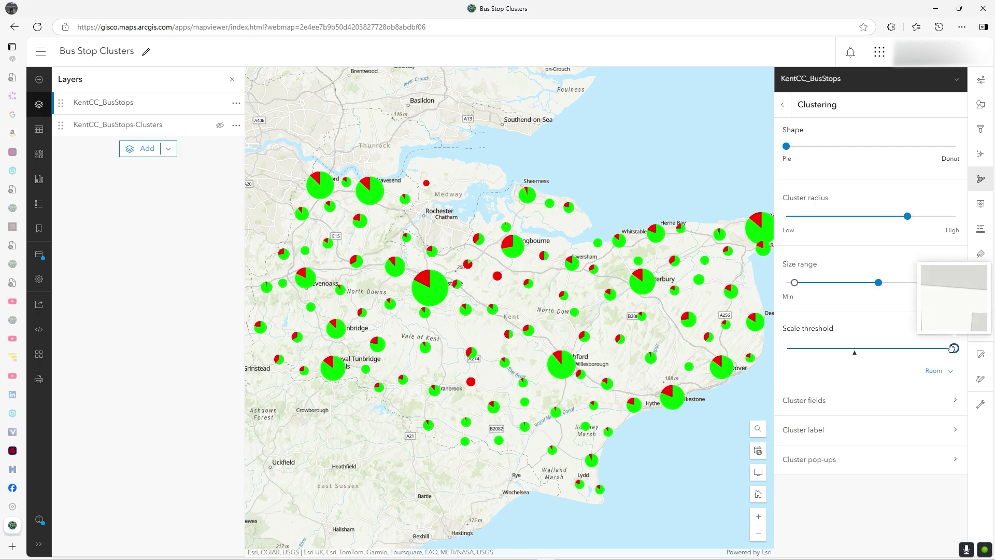
{"action": "left_click_drag", "start_coordinate": [953, 348], "coordinate": [859, 370]}
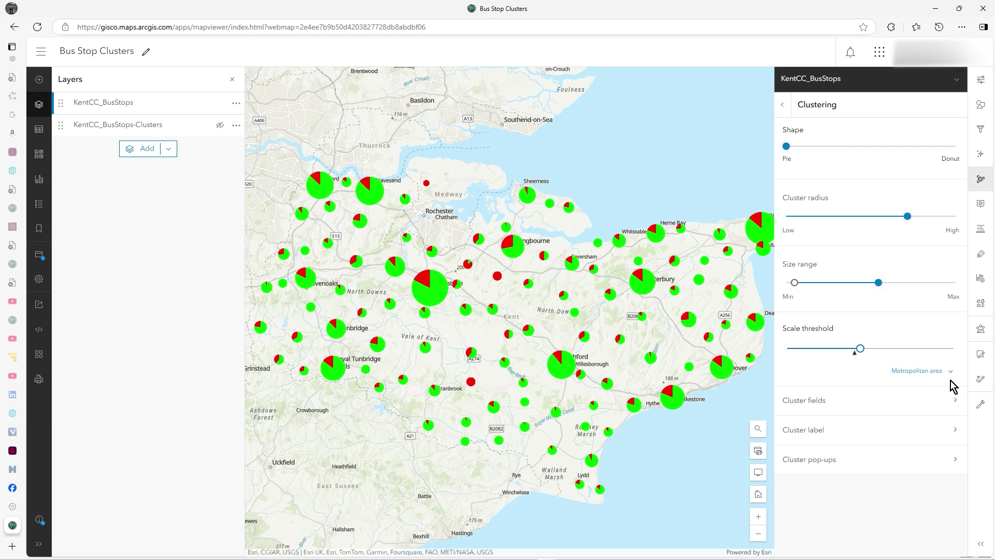
{"action": "scroll", "coordinate": [574, 375], "scroll_direction": "down", "scroll_amount": 2}
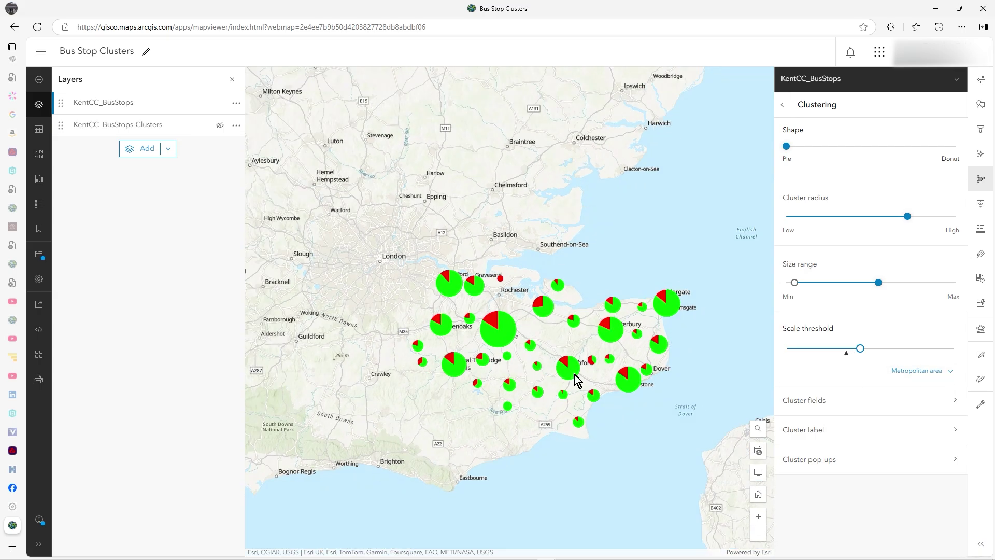
{"action": "scroll", "coordinate": [617, 365], "scroll_direction": "down", "scroll_amount": 2}
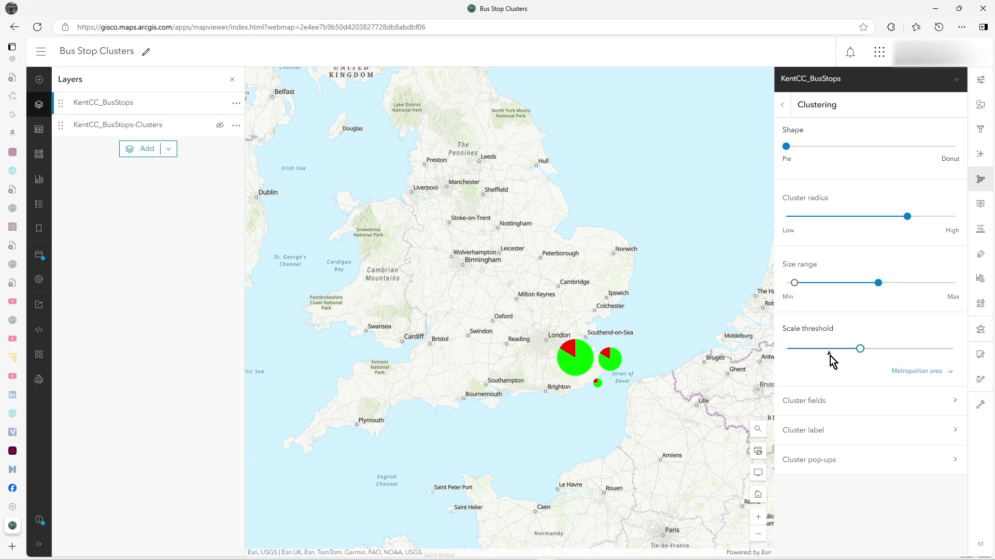
{"action": "scroll", "coordinate": [590, 369], "scroll_direction": "up", "scroll_amount": 4}
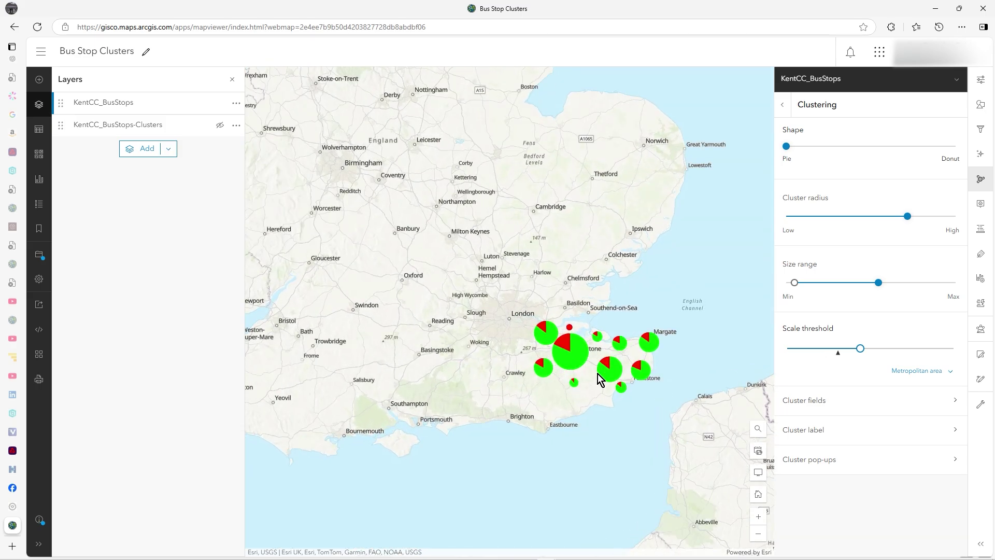
Check at which map scale the Kent clusters break into individual stops, then set the clustering scale threshold to Cities.
{"action": "scroll", "coordinate": [595, 368], "scroll_direction": "up", "scroll_amount": 1}
{"action": "scroll", "coordinate": [587, 354], "scroll_direction": "up", "scroll_amount": 2}
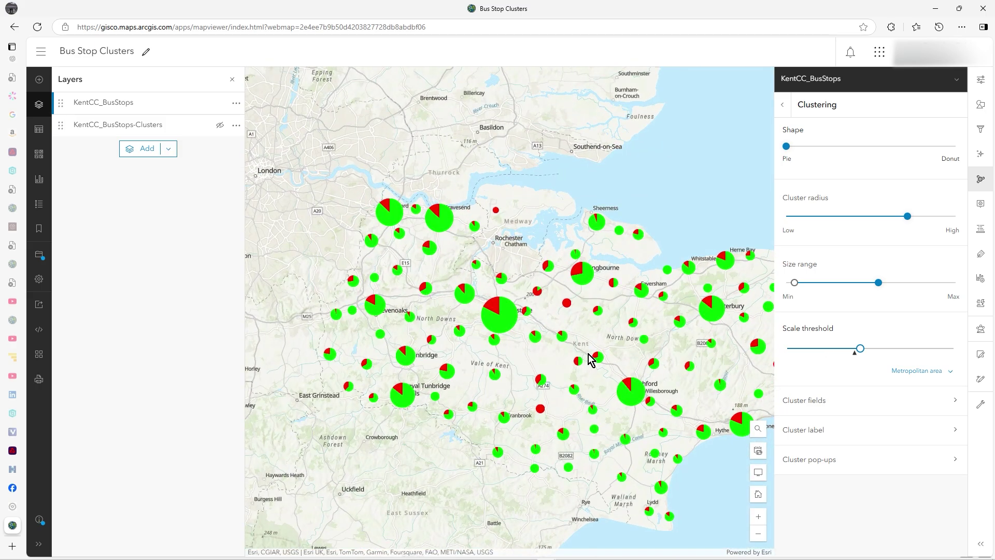
{"action": "scroll", "coordinate": [587, 353], "scroll_direction": "up", "scroll_amount": 2}
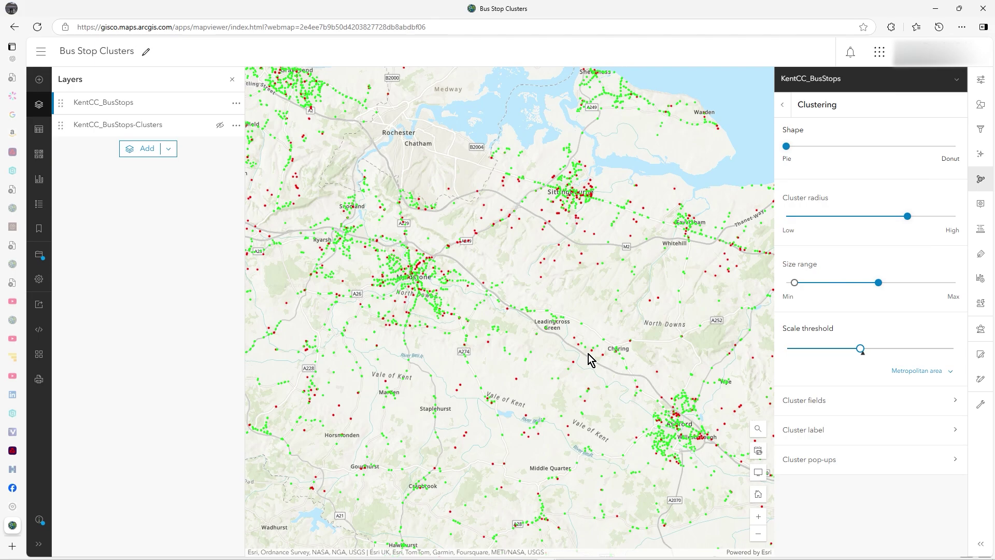
{"action": "scroll", "coordinate": [589, 358], "scroll_direction": "down", "scroll_amount": 4}
{"action": "scroll", "coordinate": [589, 357], "scroll_direction": "up", "scroll_amount": 4}
{"action": "scroll", "coordinate": [590, 358], "scroll_direction": "down", "scroll_amount": 2}
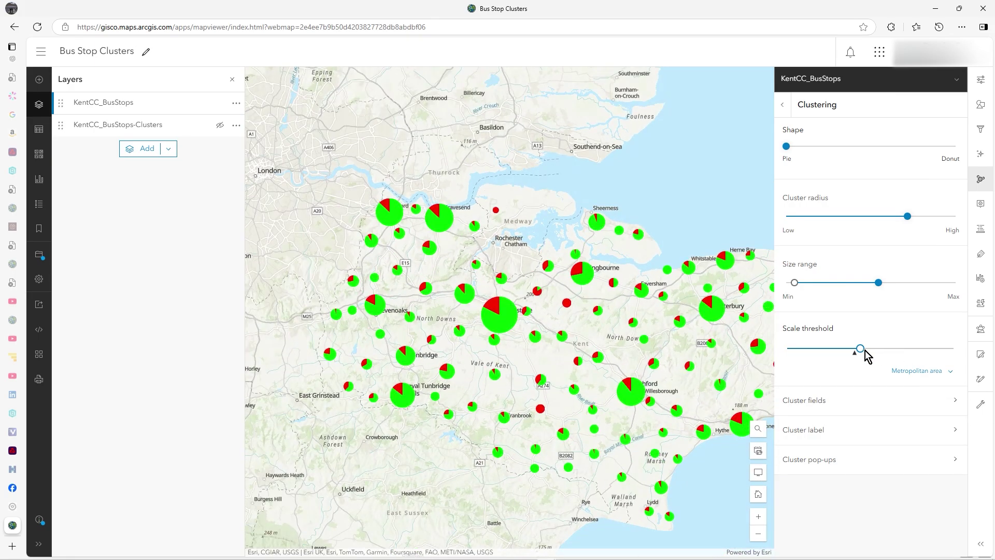
{"action": "left_click_drag", "start_coordinate": [864, 353], "coordinate": [870, 355]}
Capitalize the alias of the active cluster field so it reads Active.
{"action": "left_click", "coordinate": [824, 408]}
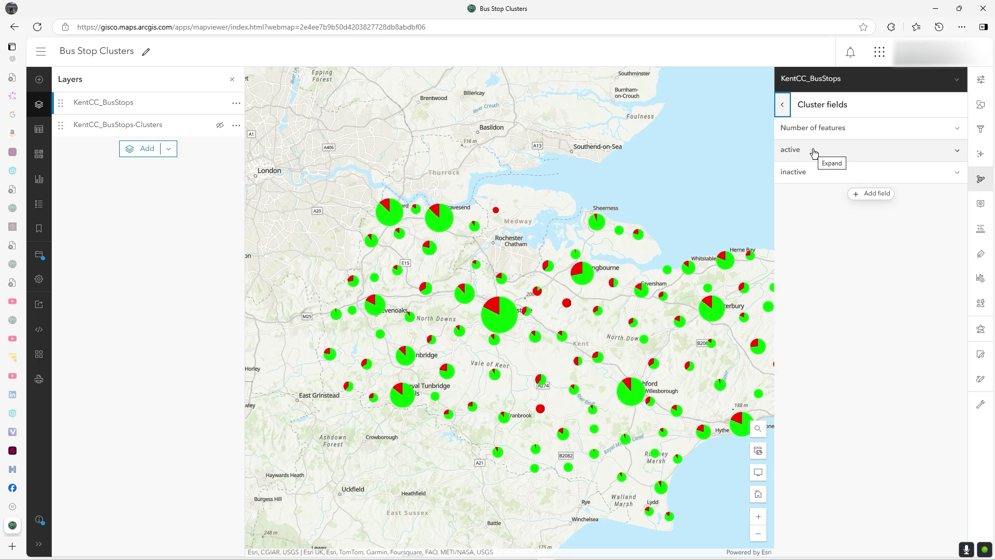
{"action": "left_click", "coordinate": [792, 154]}
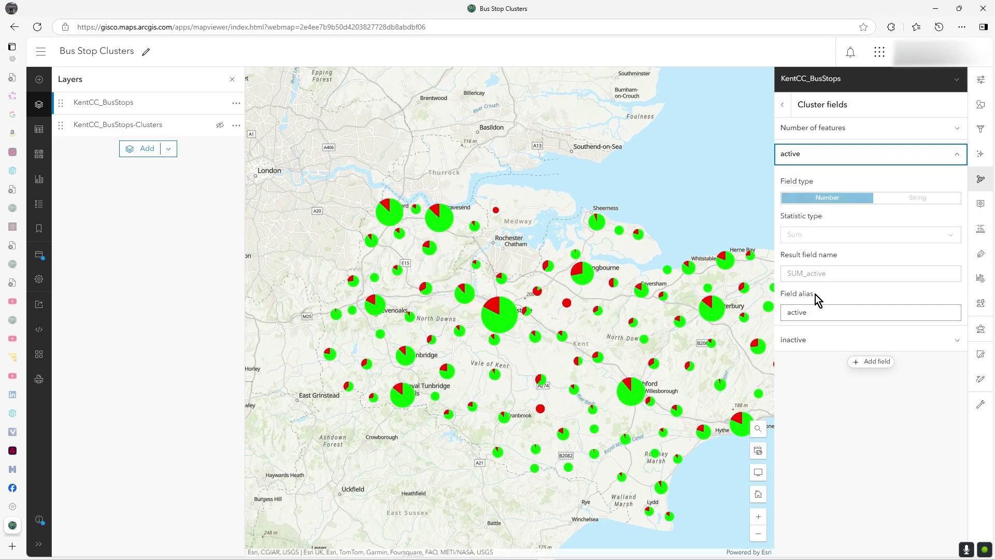
{"action": "left_click", "coordinate": [792, 313]}
{"action": "key", "text": "BackSpace"}
{"action": "type", "text": "A"}
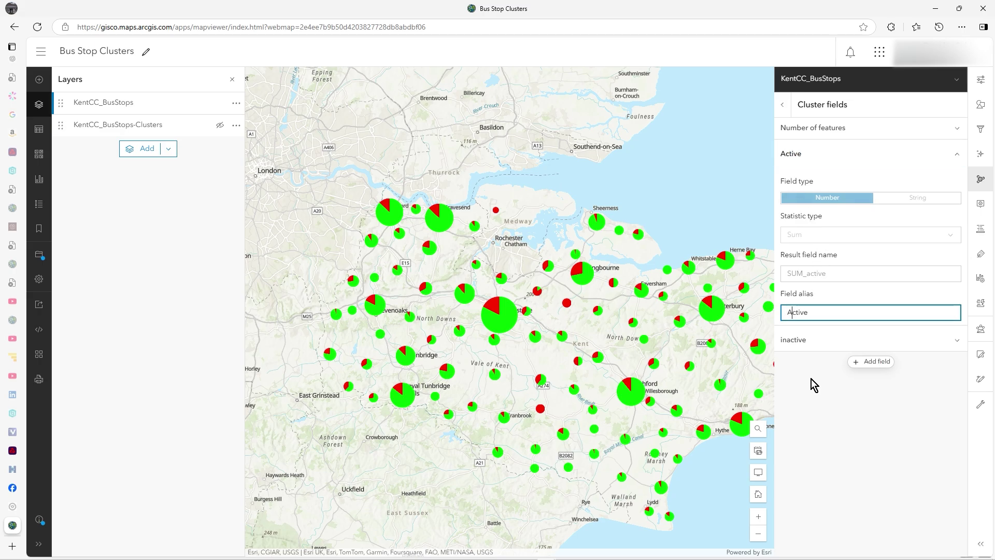
{"action": "left_click", "coordinate": [785, 105]}
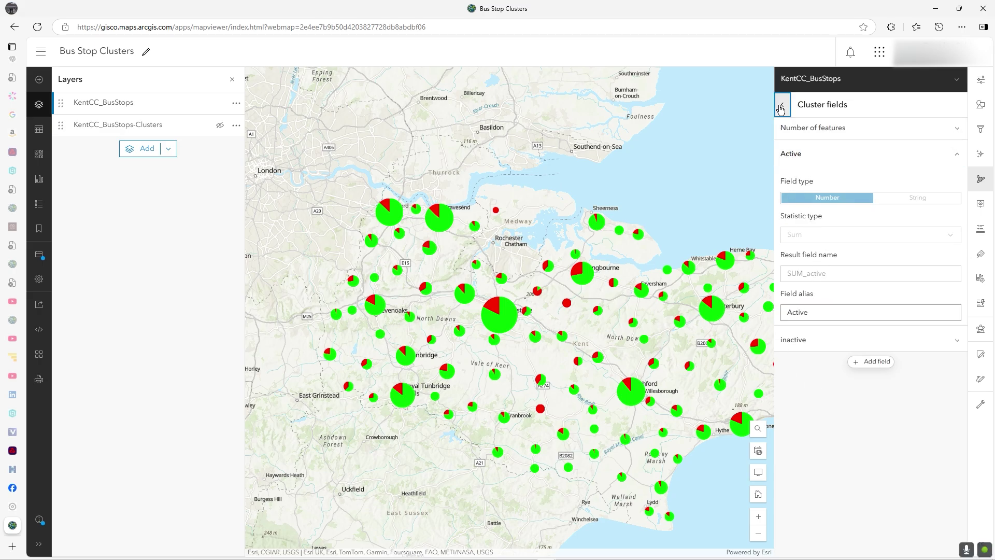
Capitalize the alias of the inactive cluster field so it reads Inactive, and return to the clustering options.
{"action": "left_click", "coordinate": [838, 415]}
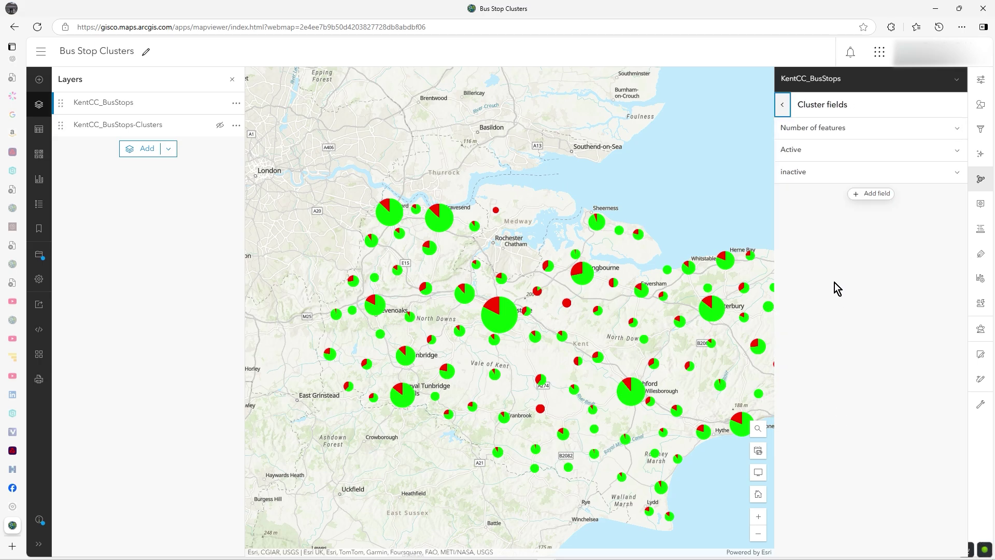
{"action": "left_click", "coordinate": [804, 177]}
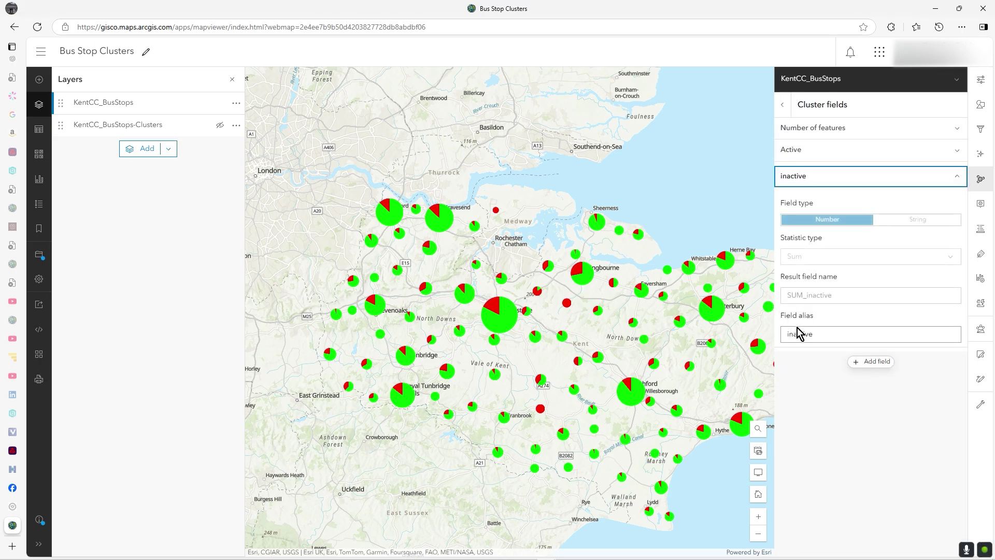
{"action": "left_click", "coordinate": [789, 333]}
{"action": "key", "text": "BackSpace"}
{"action": "type", "text": "I"}
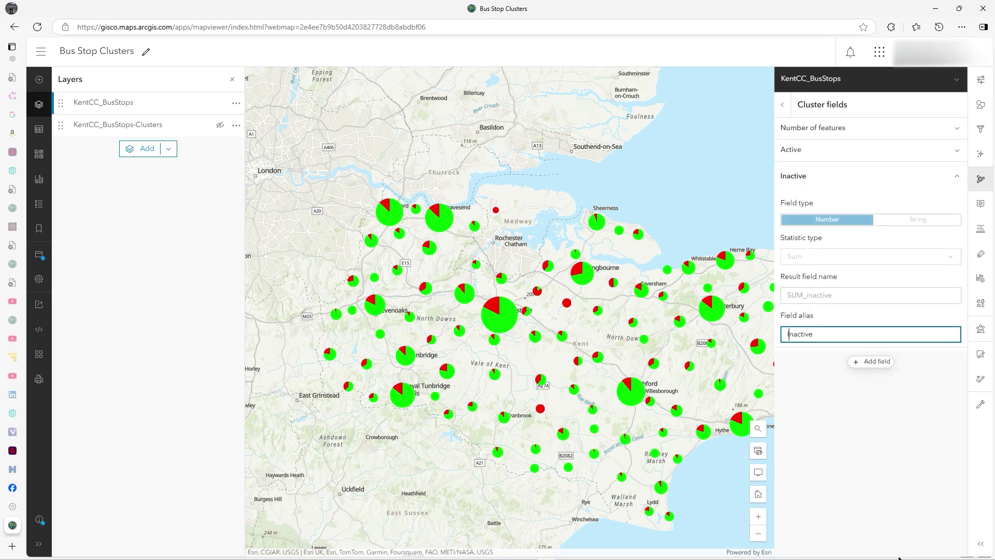
{"action": "left_click", "coordinate": [887, 412]}
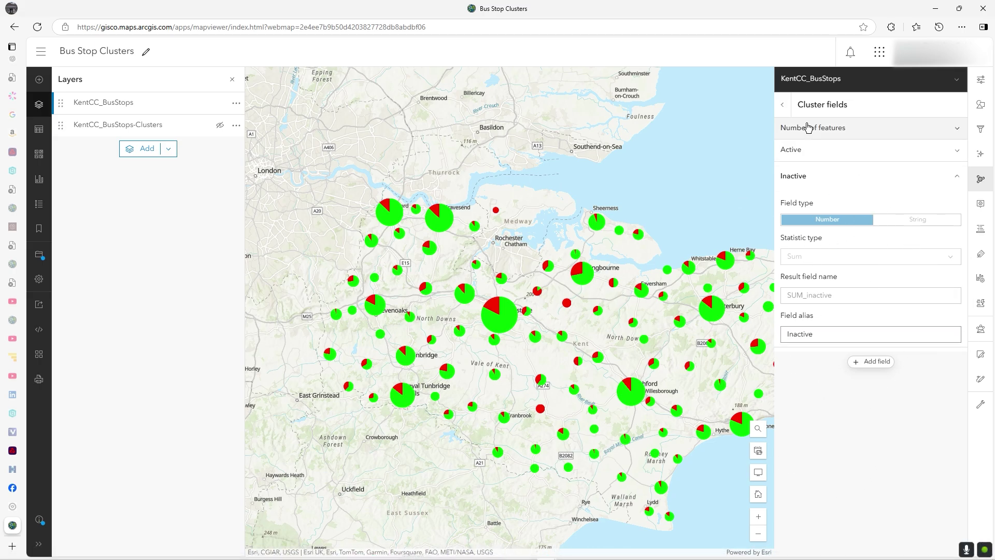
{"action": "left_click", "coordinate": [784, 109]}
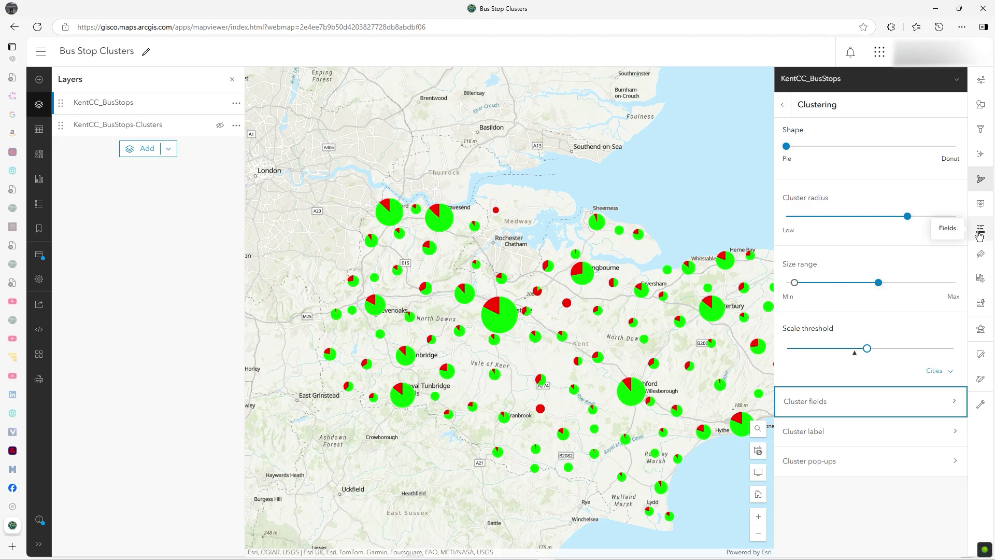
Enable cluster labels and expand the Number of features label class.
{"action": "left_click", "coordinate": [833, 437]}
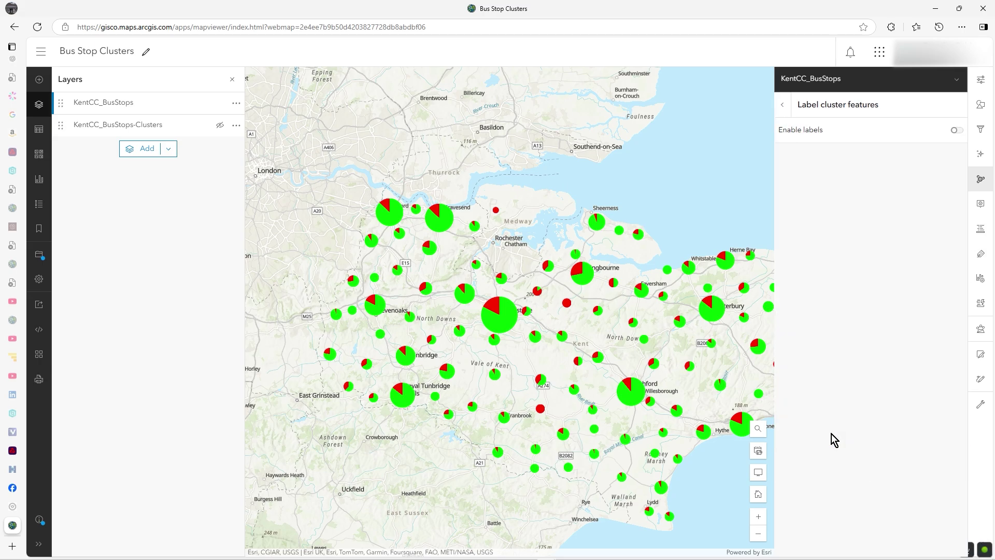
{"action": "left_click", "coordinate": [956, 131]}
{"action": "left_click", "coordinate": [899, 164]}
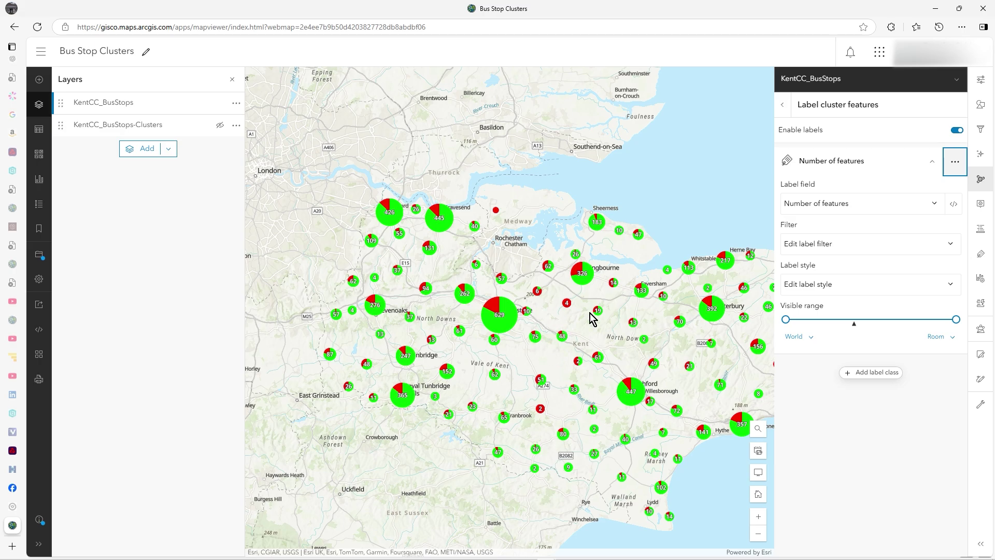
Try labelling the clusters with the Active field and the Inactive field, and check the Inactive labels around Ashford.
{"action": "left_click", "coordinate": [933, 204]}
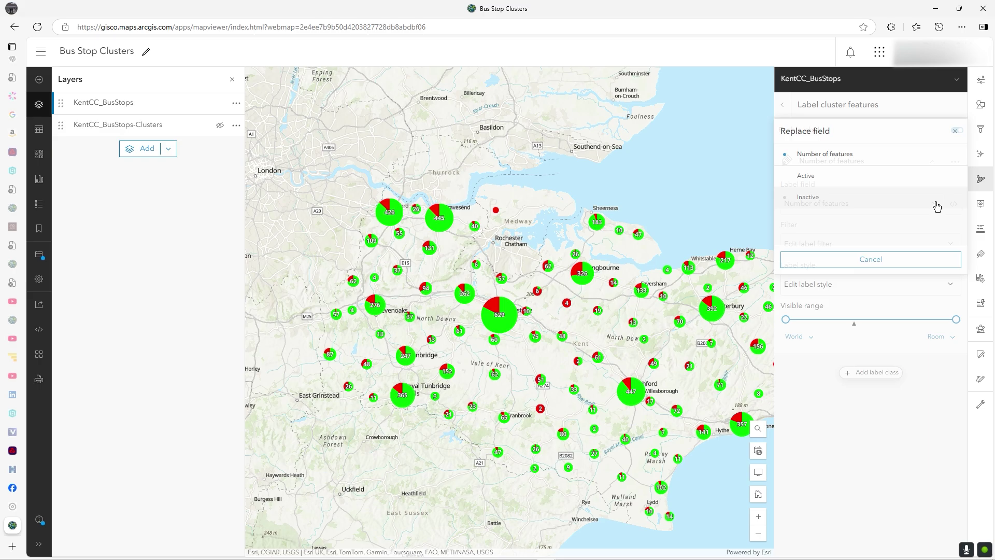
{"action": "left_click", "coordinate": [826, 176]}
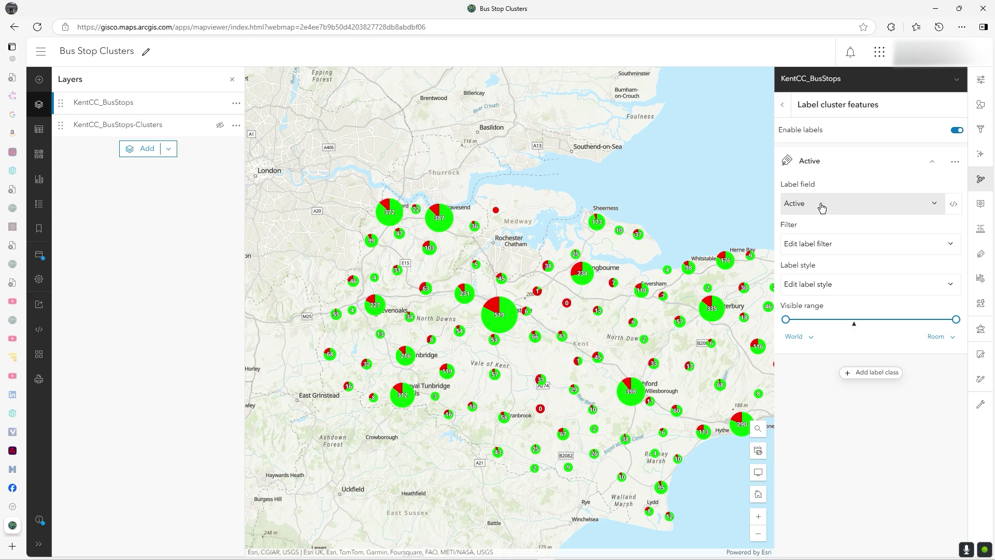
{"action": "left_click", "coordinate": [822, 205]}
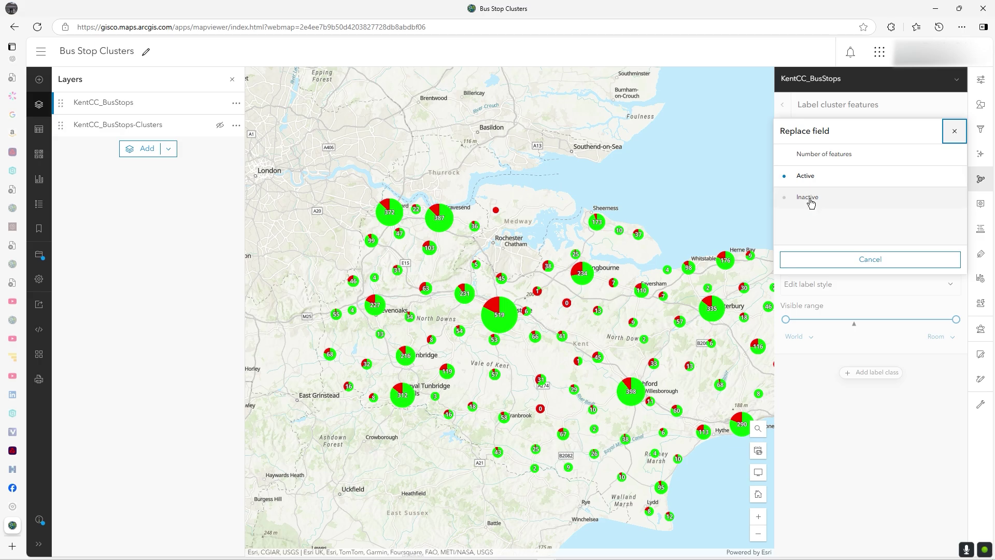
{"action": "left_click", "coordinate": [811, 200]}
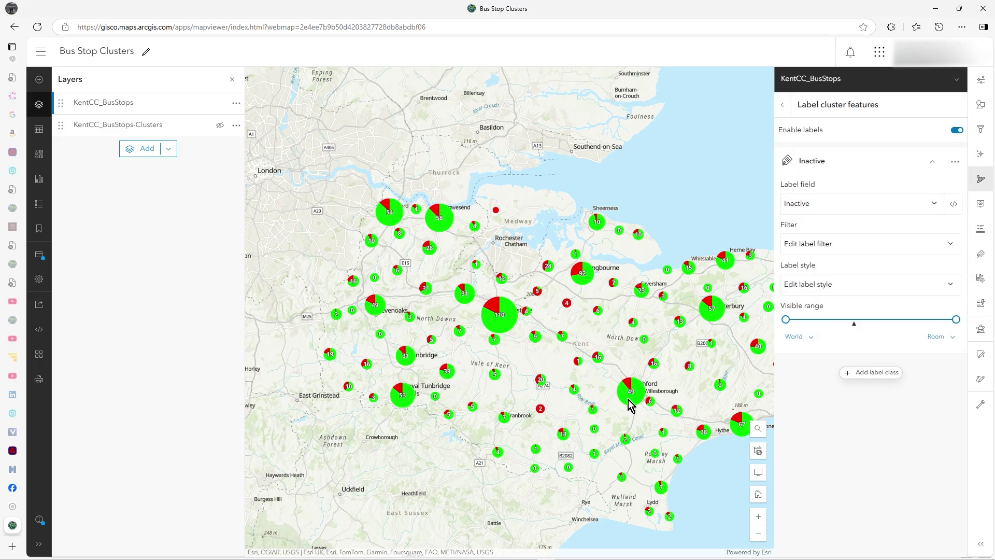
{"action": "scroll", "coordinate": [635, 394], "scroll_direction": "up", "scroll_amount": 2}
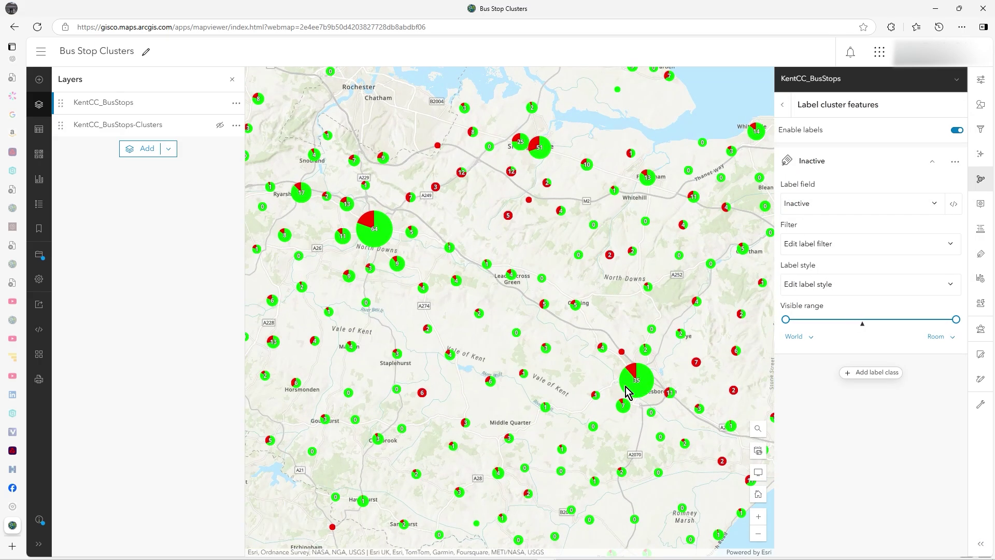
{"action": "scroll", "coordinate": [635, 394], "scroll_direction": "down", "scroll_amount": 2}
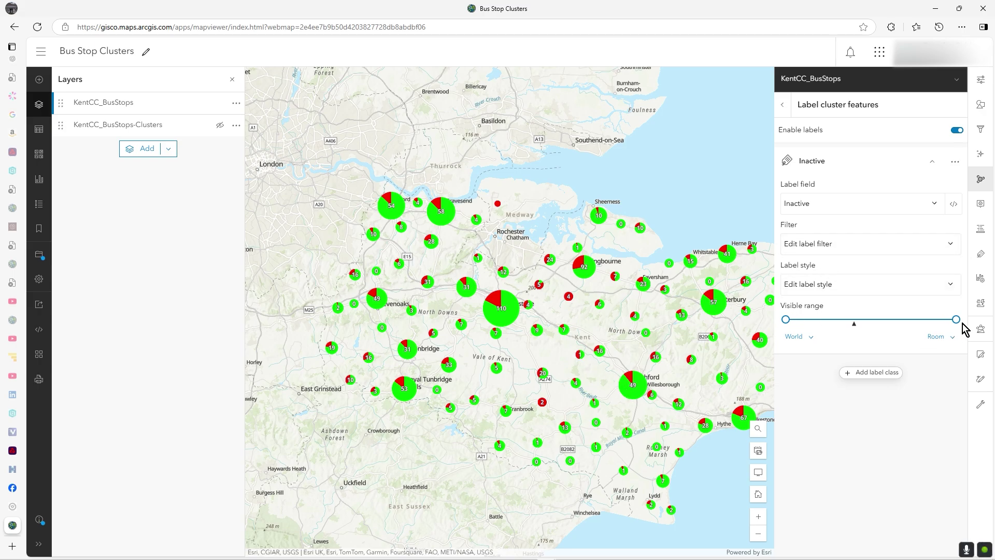
Limit the cluster labels' visible range to World through Building and set the label field to Number of features.
{"action": "left_click_drag", "start_coordinate": [958, 332], "coordinate": [928, 332]}
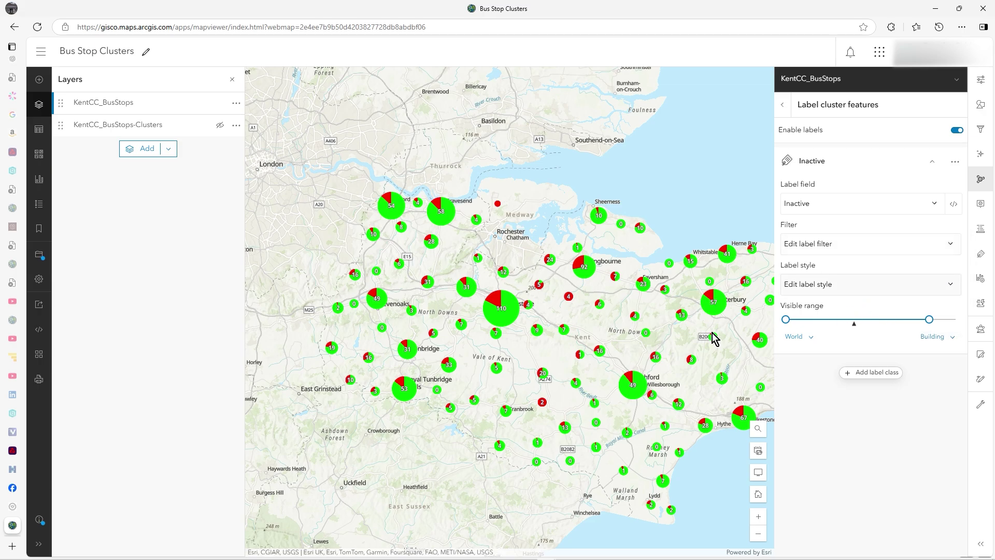
{"action": "left_click", "coordinate": [939, 202]}
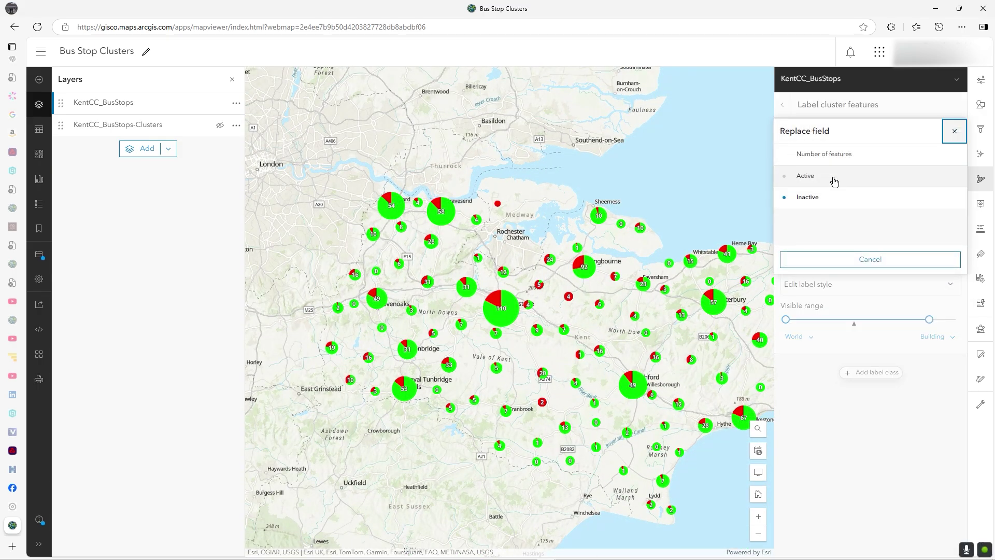
{"action": "left_click", "coordinate": [833, 156]}
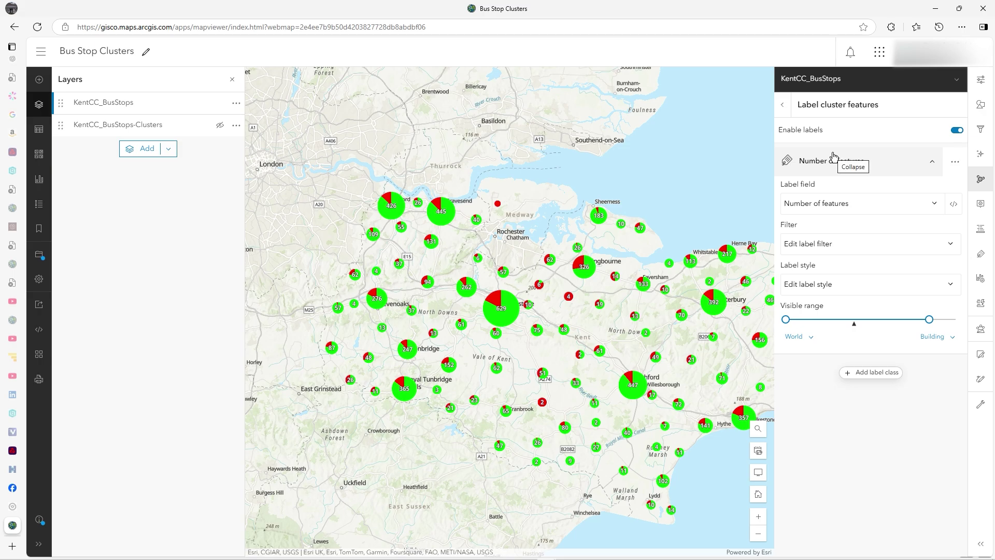
{"action": "left_click", "coordinate": [782, 105]}
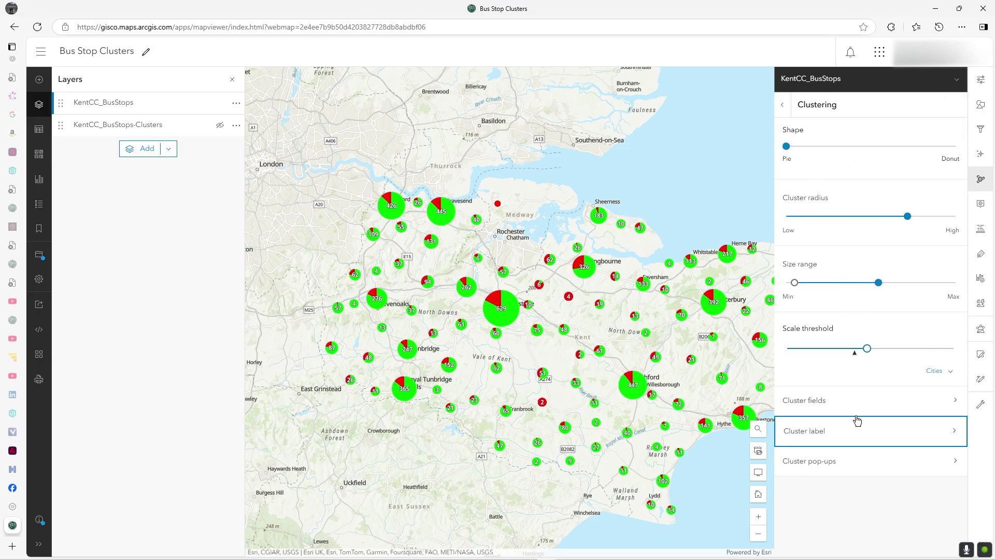
Examine the largest cluster's pop-up along with its title's available fields and the contents of its first text element.
{"action": "left_click", "coordinate": [836, 461]}
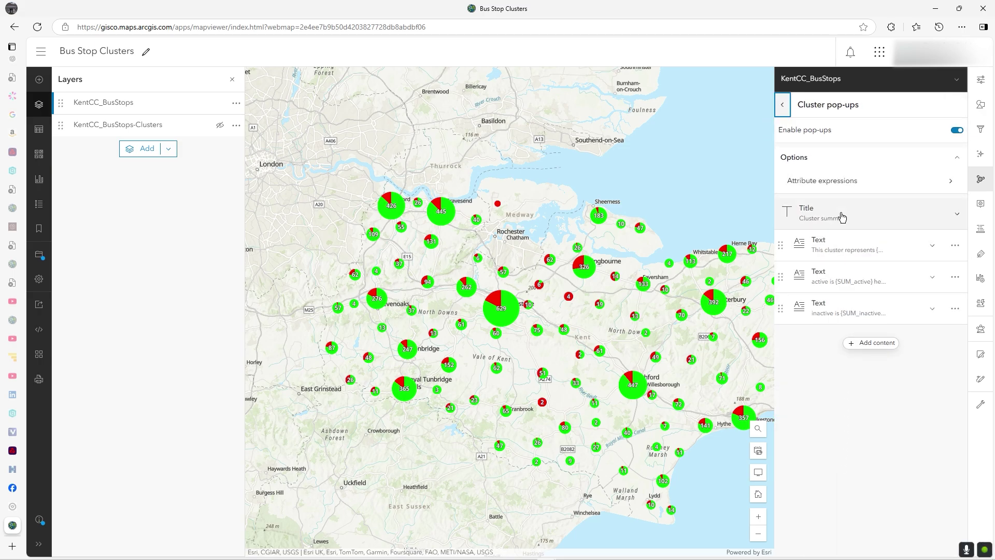
{"action": "left_click", "coordinate": [511, 320]}
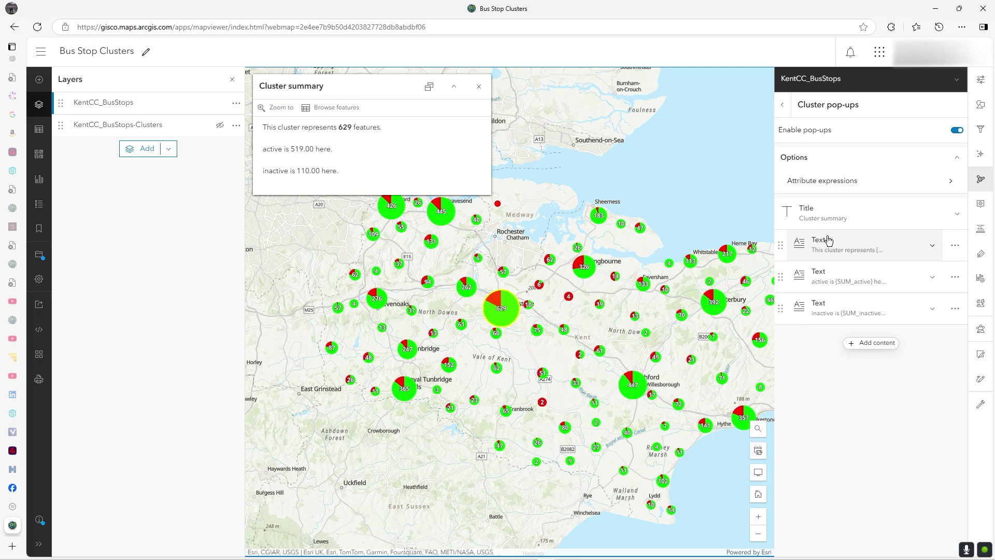
{"action": "left_click", "coordinate": [830, 217]}
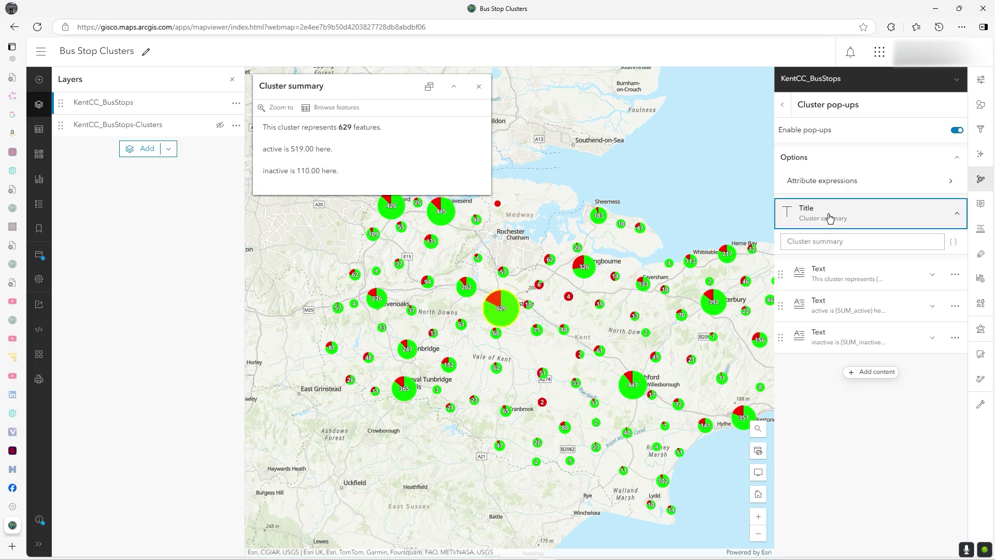
{"action": "left_click", "coordinate": [953, 241]}
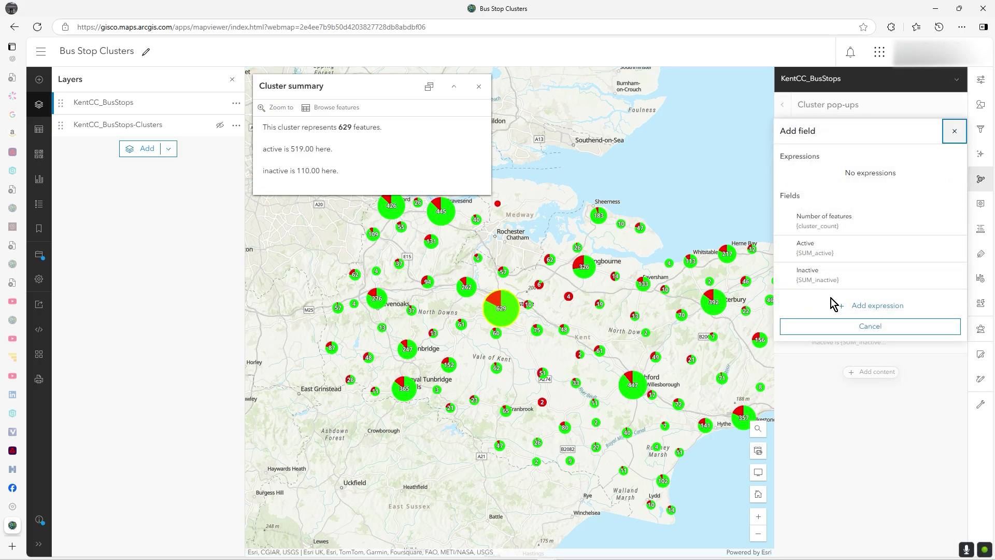
{"action": "left_click", "coordinate": [851, 327]}
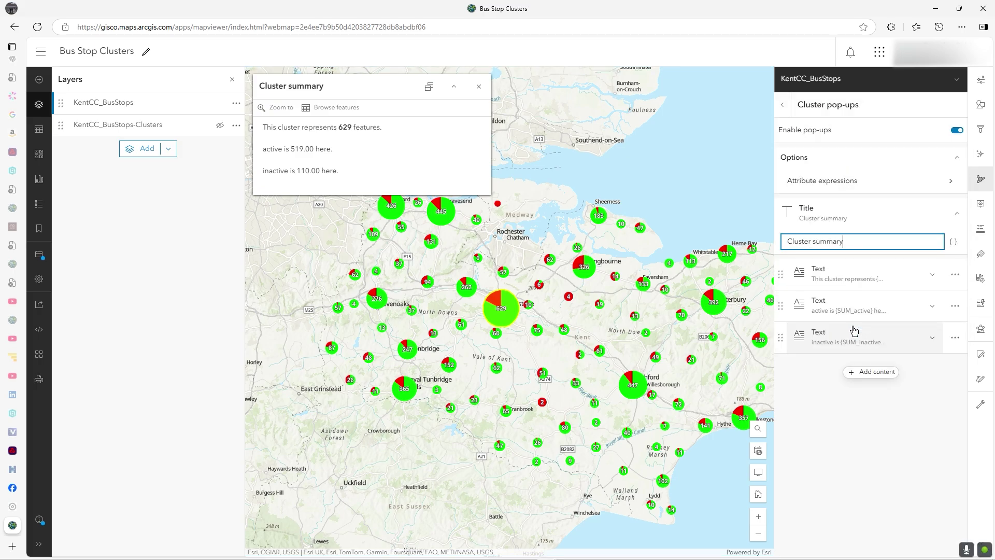
{"action": "left_click", "coordinate": [830, 285]}
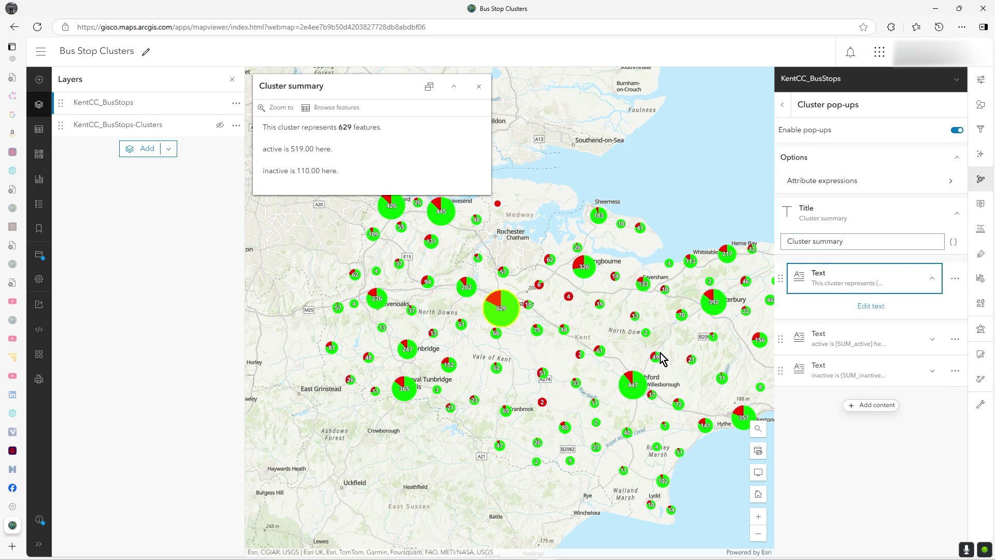
{"action": "left_click", "coordinate": [872, 308]}
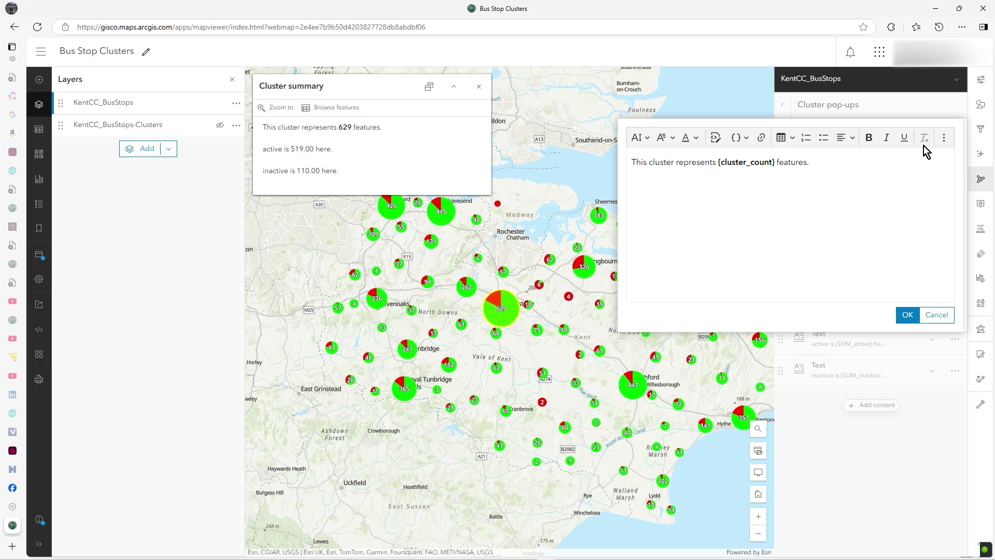
{"action": "left_click", "coordinate": [936, 314]}
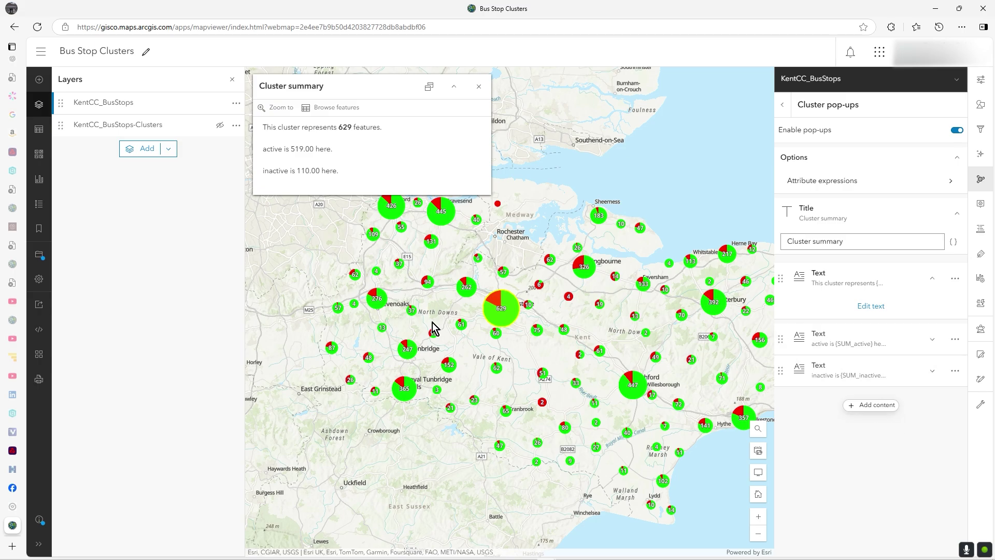
{"action": "left_click", "coordinate": [879, 405]}
{"action": "left_click", "coordinate": [812, 366]}
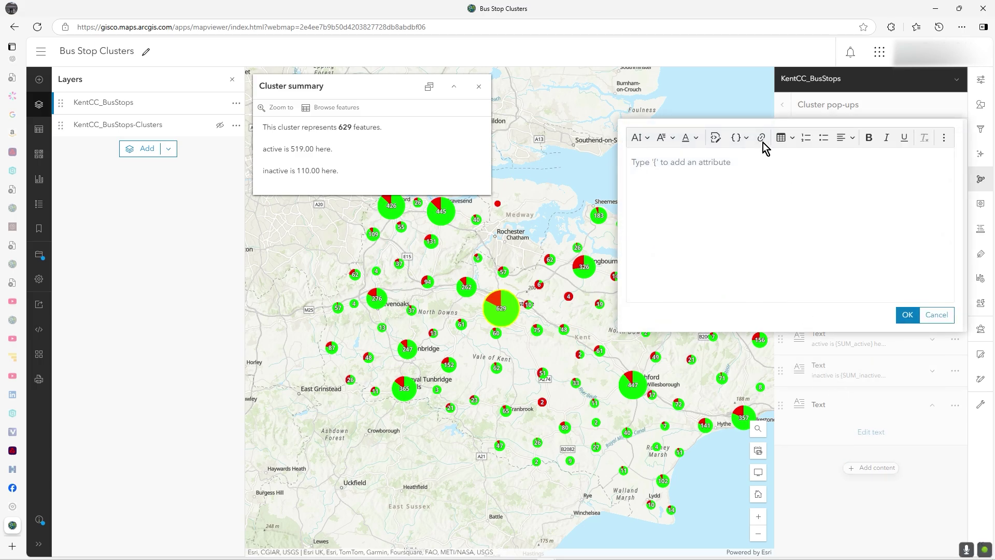
{"action": "left_click", "coordinate": [701, 162]}
{"action": "type", "text": "Data from:"}
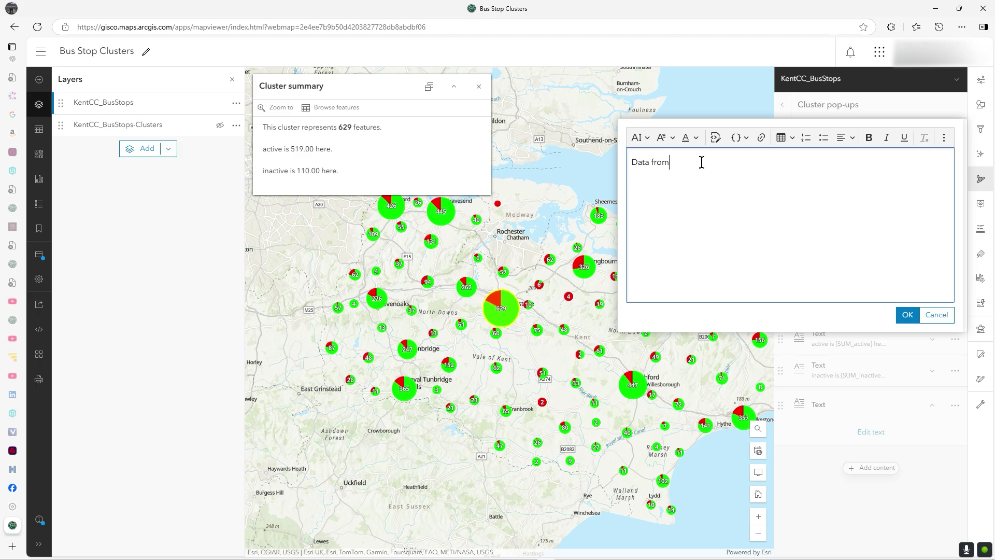
{"action": "left_click", "coordinate": [761, 138]}
{"action": "key", "text": "ctrl+v"}
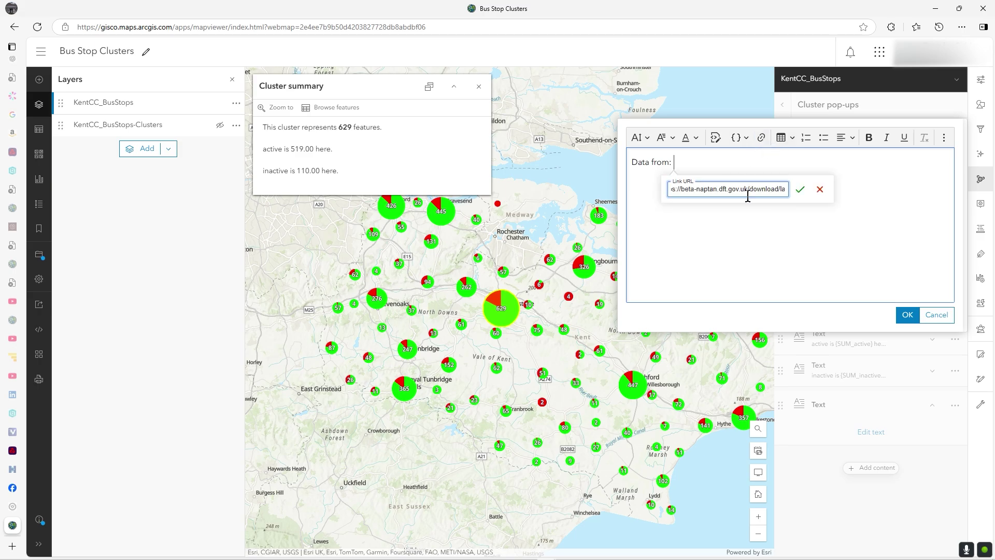
{"action": "left_click", "coordinate": [801, 191]}
{"action": "key", "text": "shift+End"}
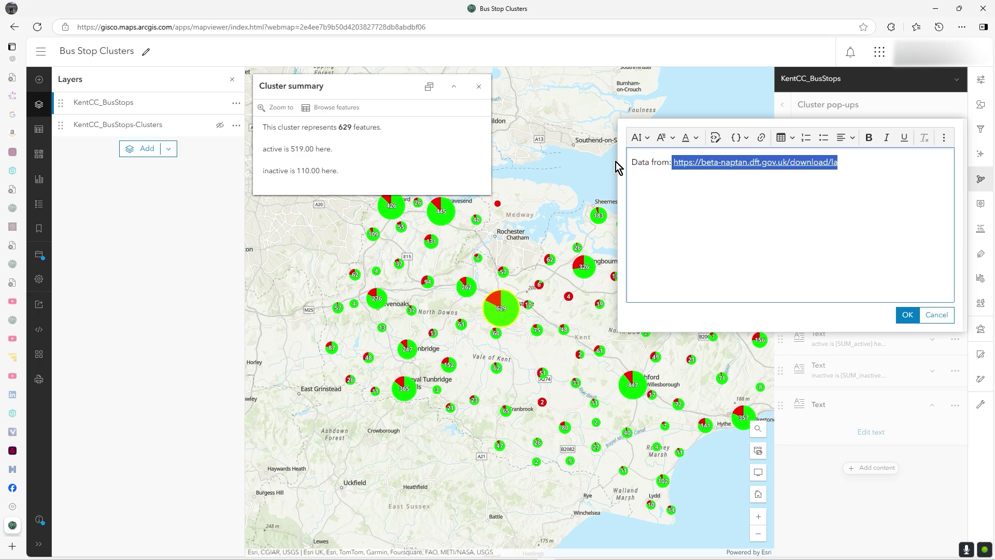
Make "Data from:" bold at size 18 in the new text element and save the text.
{"action": "left_click_drag", "start_coordinate": [629, 160], "coordinate": [668, 157]}
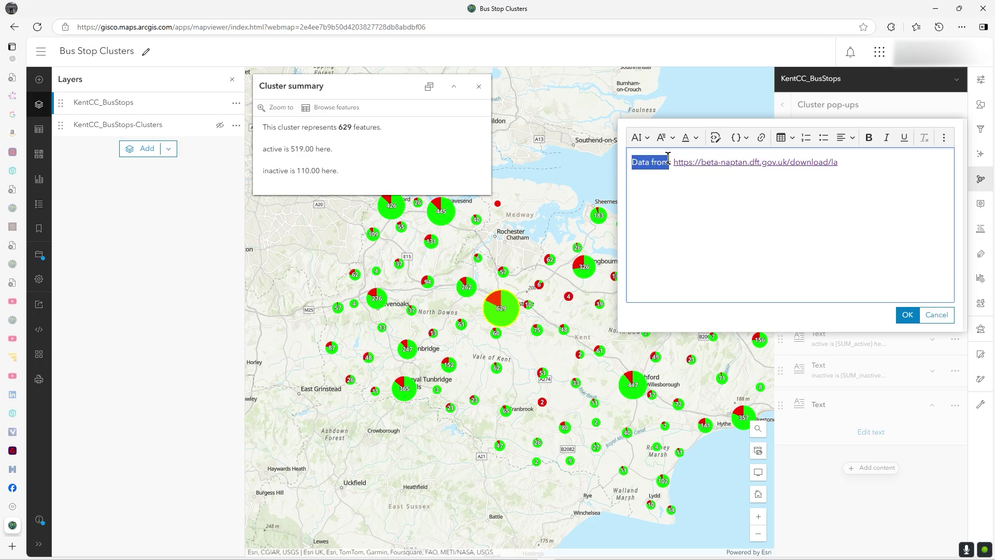
{"action": "left_click", "coordinate": [869, 137]}
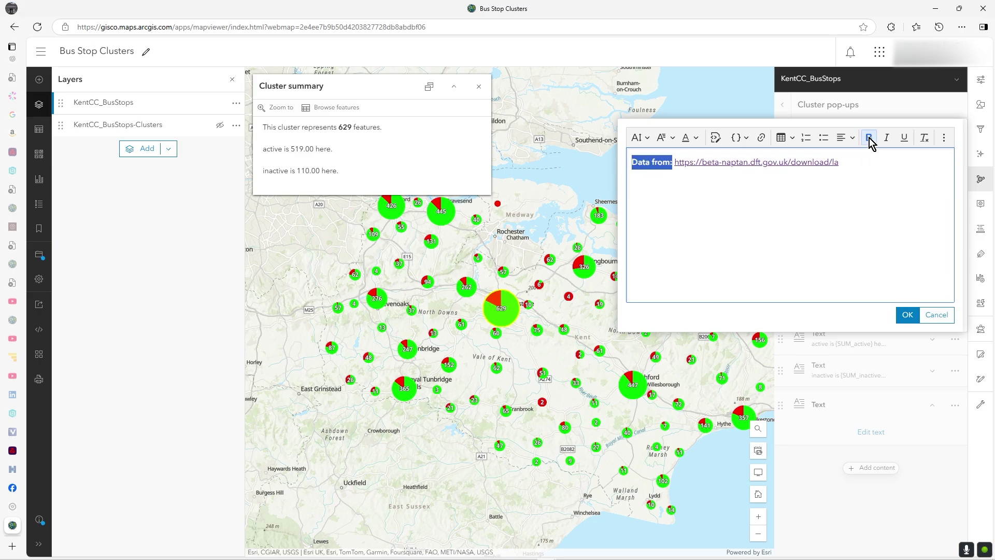
{"action": "left_click", "coordinate": [647, 138]}
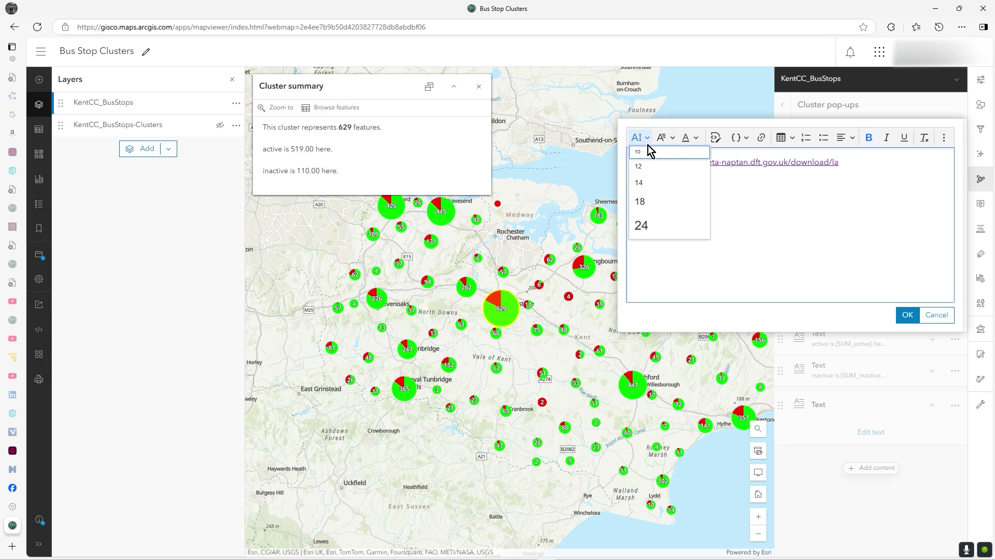
{"action": "left_click", "coordinate": [650, 201]}
{"action": "left_click", "coordinate": [678, 162]}
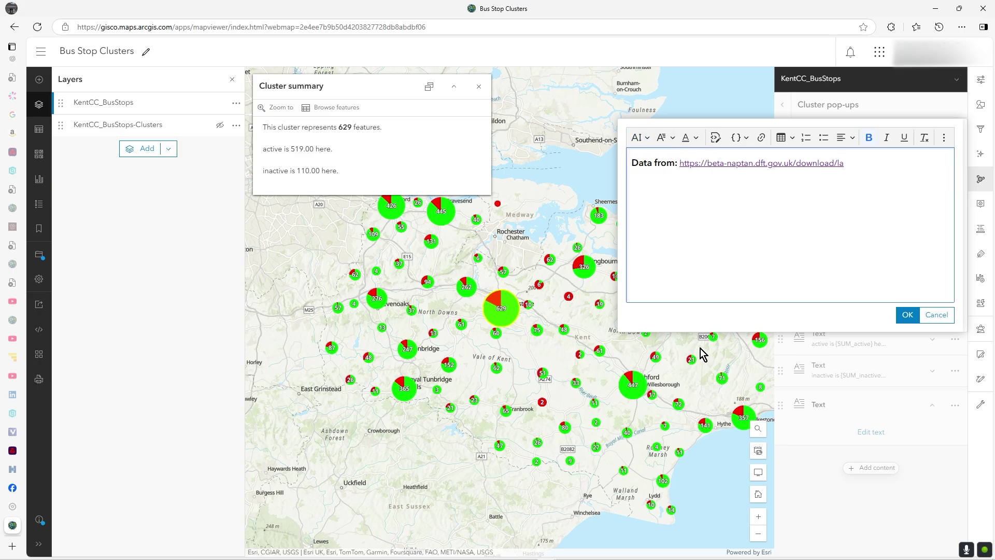
{"action": "key", "text": "Return"}
{"action": "left_click", "coordinate": [905, 315]}
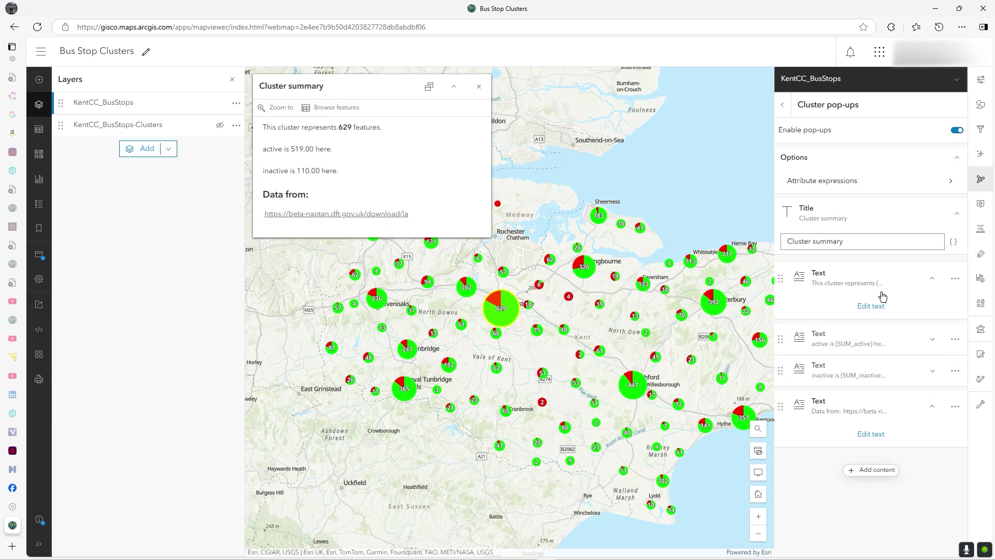
Check which content types can be added to the cluster pop-up, and close the pop-up and the layer settings.
{"action": "left_click", "coordinate": [877, 470]}
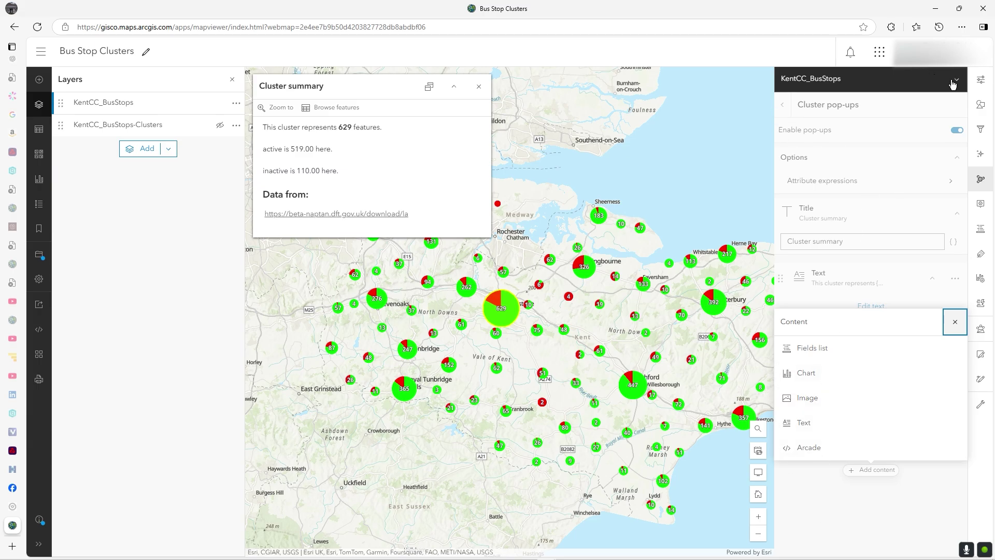
{"action": "left_click", "coordinate": [479, 87]}
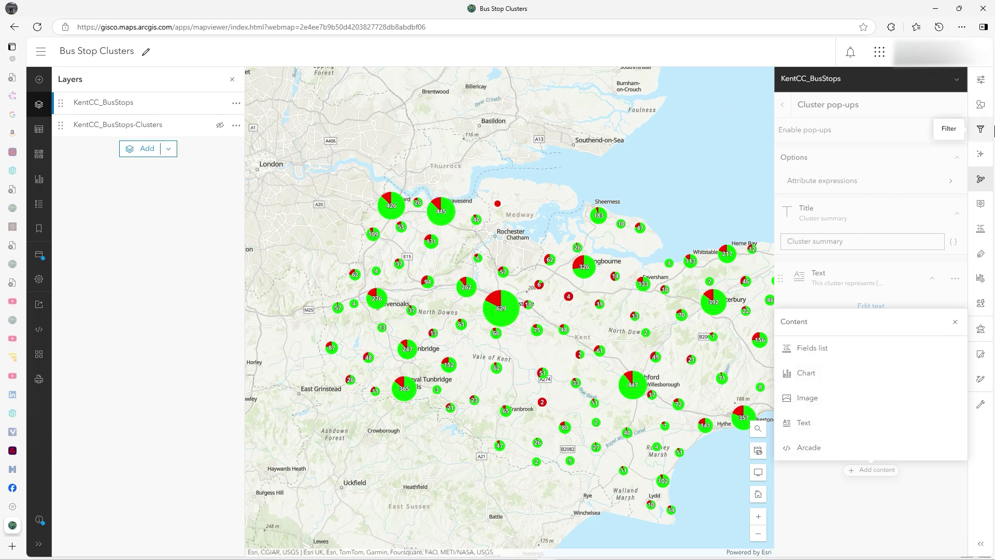
{"action": "left_click", "coordinate": [958, 83]}
{"action": "left_click", "coordinate": [957, 83]}
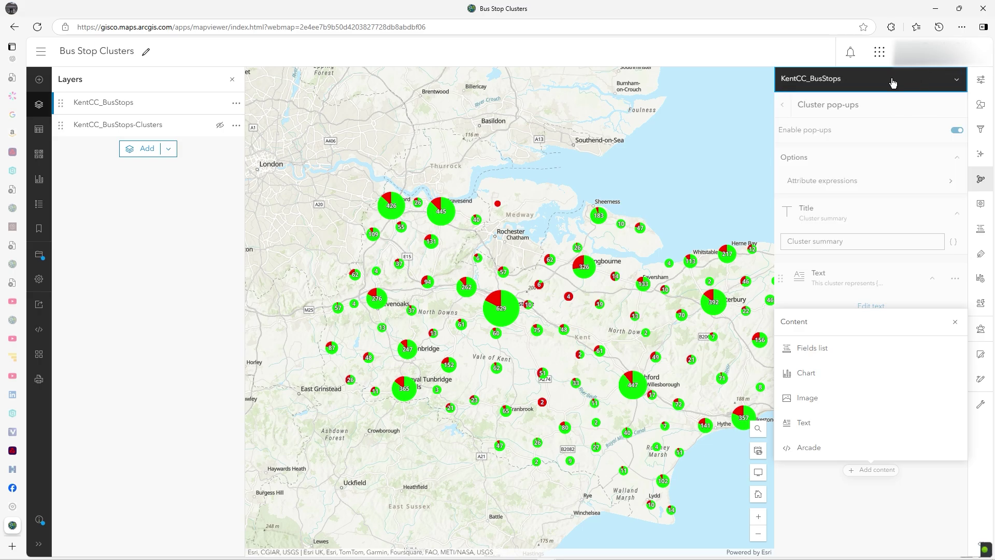
{"action": "left_click", "coordinate": [980, 79]}
{"action": "left_click", "coordinate": [981, 79]}
Examine how the bus stop clusters split into individual stops and regroup around Maidstone and across Kent at different map scales.
{"action": "scroll", "coordinate": [673, 332], "scroll_direction": "up", "scroll_amount": 3}
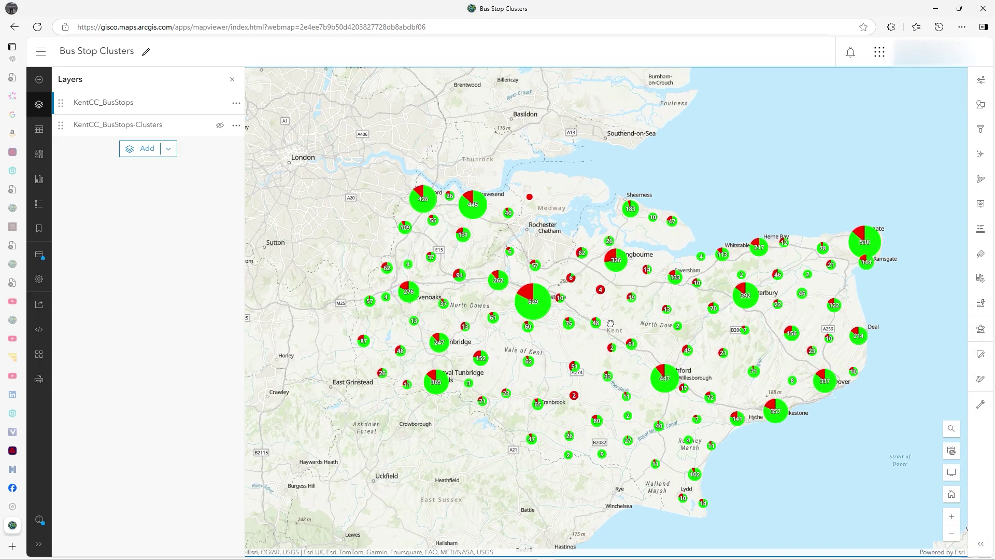
{"action": "scroll", "coordinate": [617, 329], "scroll_direction": "down", "scroll_amount": 2}
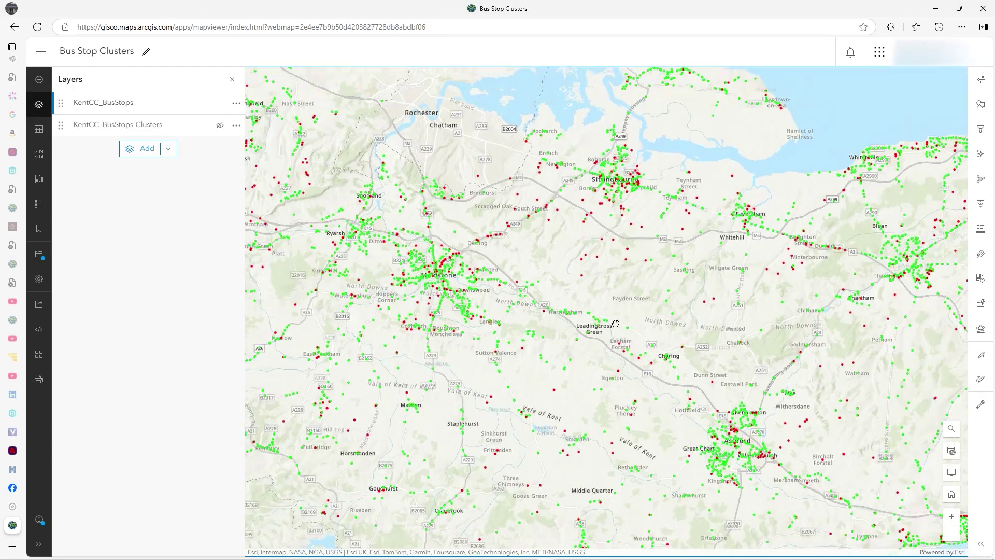
{"action": "scroll", "coordinate": [617, 330], "scroll_direction": "up", "scroll_amount": 2}
{"action": "left_click_drag", "start_coordinate": [489, 296], "coordinate": [750, 379]}
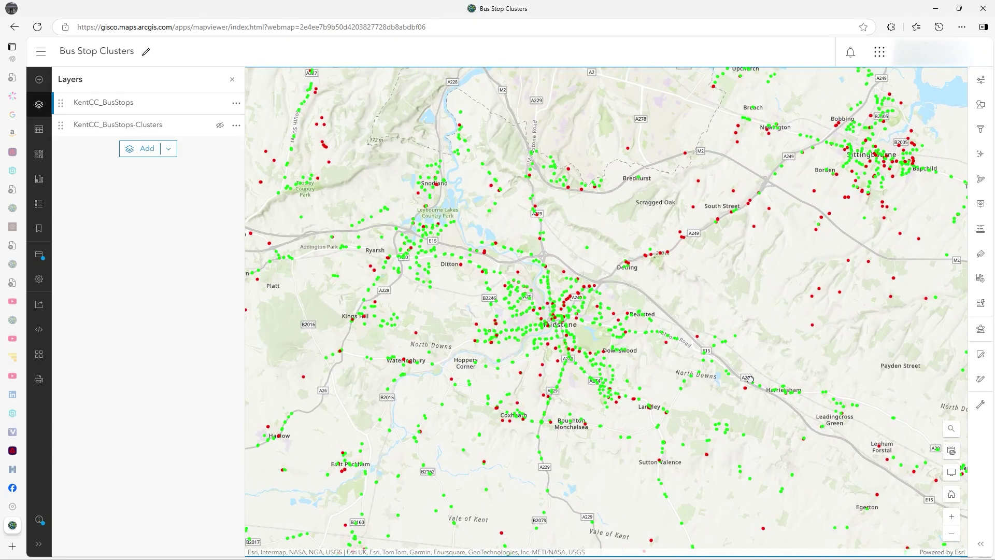
{"action": "scroll", "coordinate": [566, 346], "scroll_direction": "down", "scroll_amount": 3}
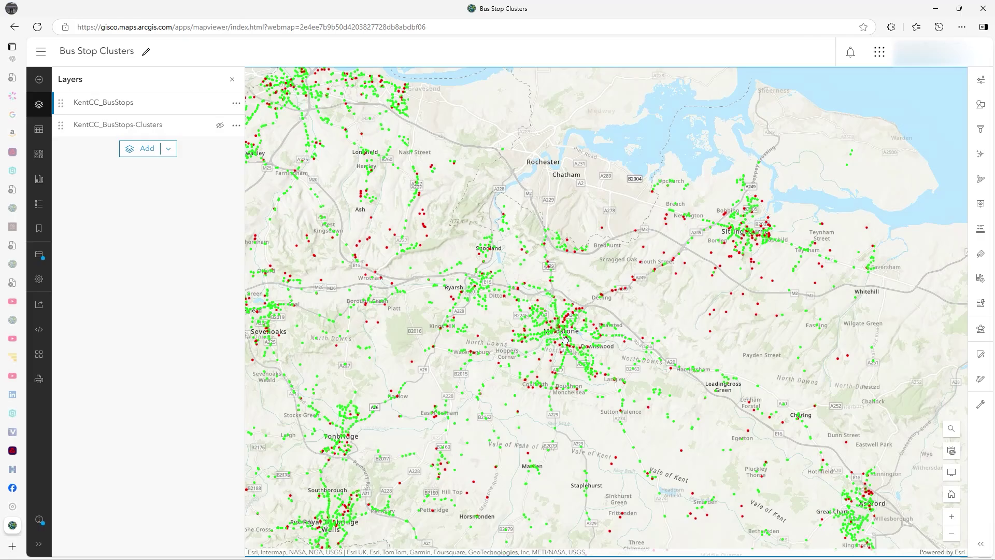
{"action": "scroll", "coordinate": [568, 347], "scroll_direction": "down", "scroll_amount": 3}
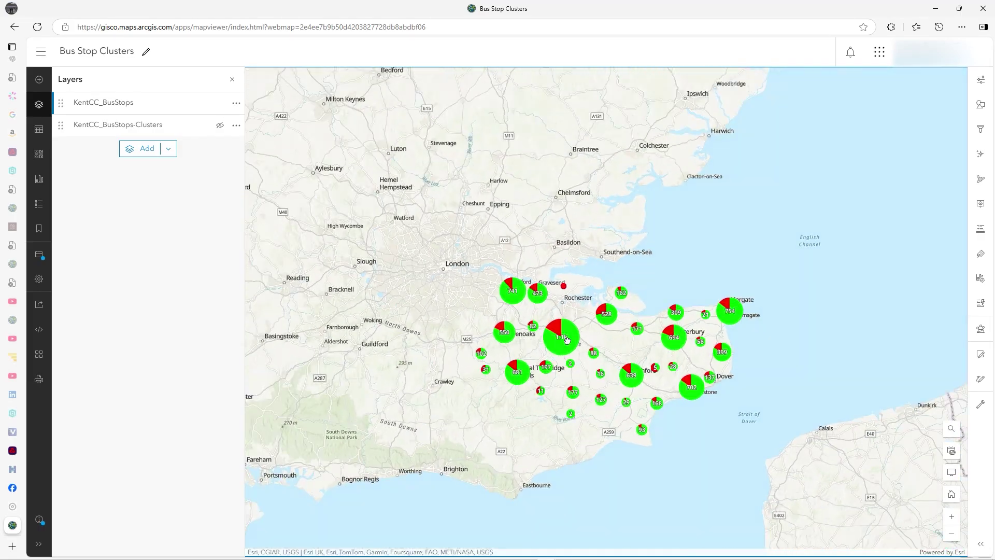
{"action": "scroll", "coordinate": [615, 364], "scroll_direction": "down", "scroll_amount": 2}
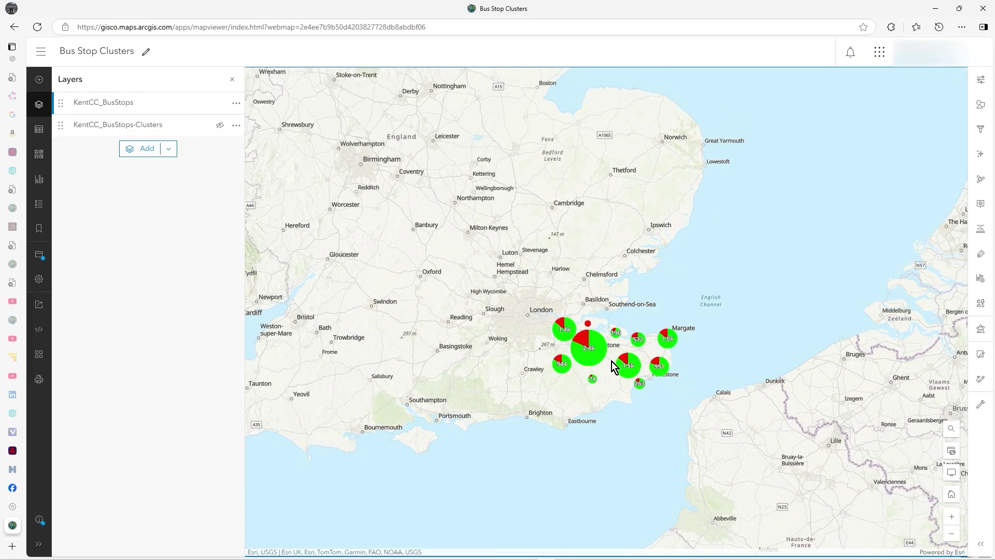
{"action": "scroll", "coordinate": [611, 361], "scroll_direction": "up", "scroll_amount": 2}
{"action": "scroll", "coordinate": [610, 361], "scroll_direction": "up", "scroll_amount": 2}
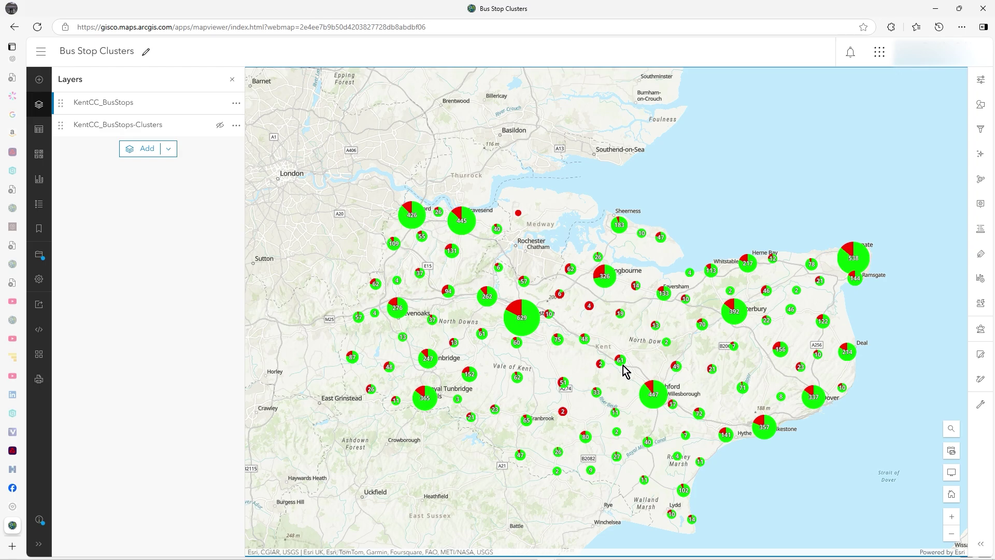
{"action": "left_click_drag", "start_coordinate": [623, 369], "coordinate": [575, 350]}
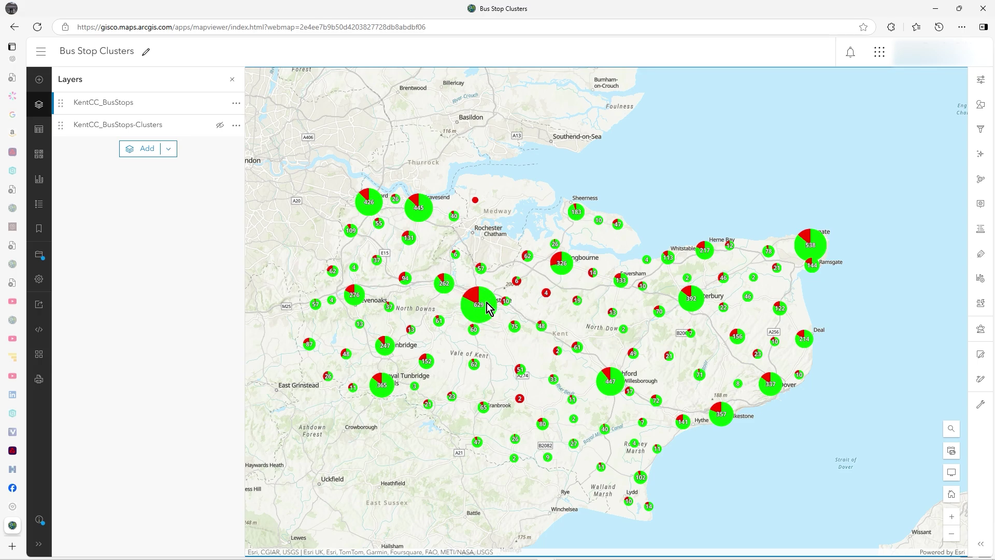
{"action": "scroll", "coordinate": [466, 306], "scroll_direction": "up", "scroll_amount": 1}
{"action": "scroll", "coordinate": [466, 306], "scroll_direction": "up", "scroll_amount": 1}
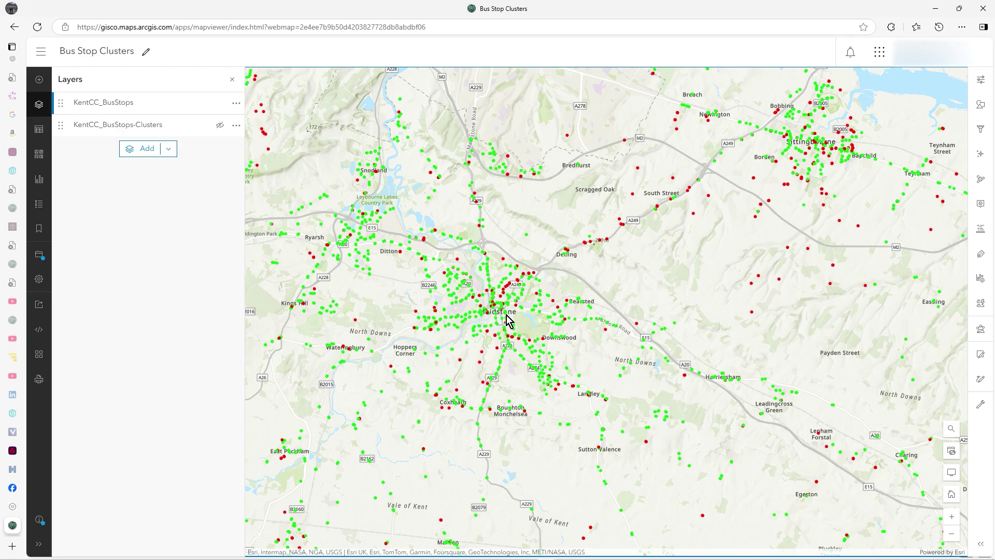
{"action": "scroll", "coordinate": [498, 334], "scroll_direction": "down", "scroll_amount": 1}
{"action": "scroll", "coordinate": [498, 335], "scroll_direction": "down", "scroll_amount": 1}
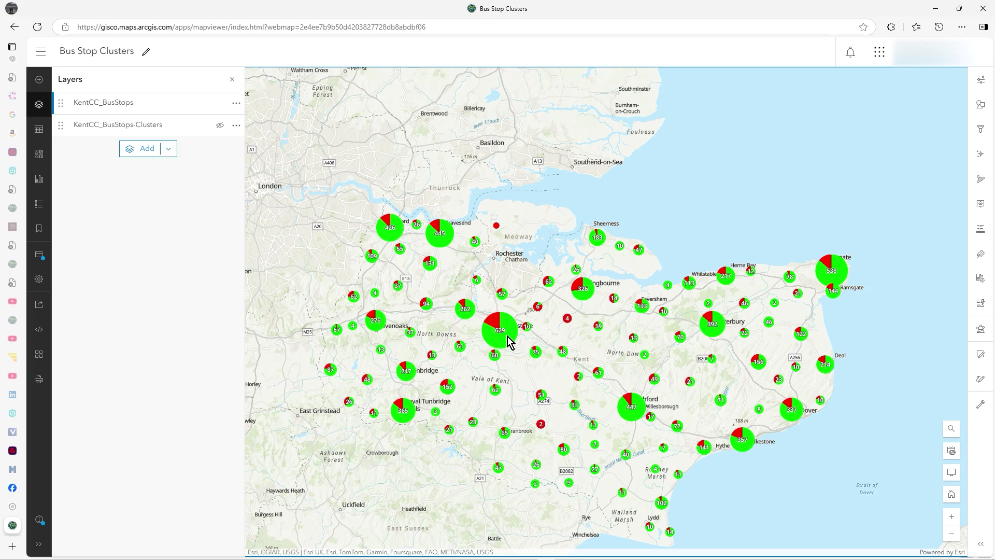
{"action": "left_click_drag", "start_coordinate": [669, 339], "coordinate": [635, 330]}
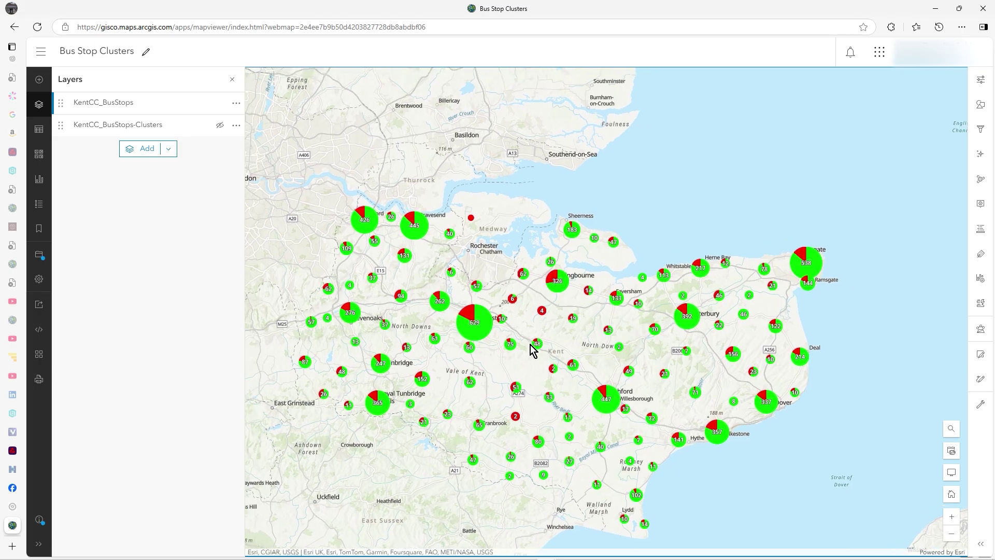
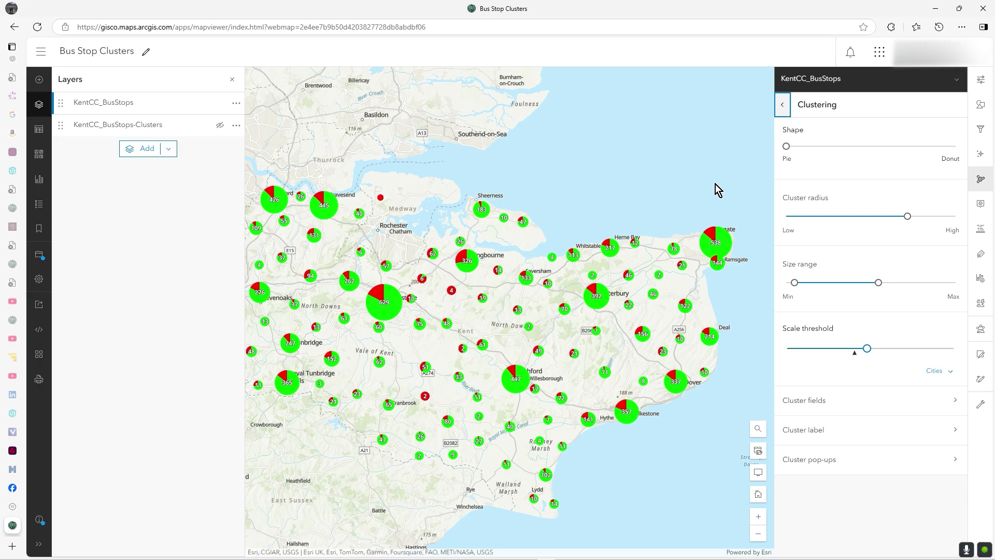
Check the style settings of the KentCC_BusStops layer and disable its aggregation.
{"action": "left_click", "coordinate": [979, 181]}
{"action": "left_click", "coordinate": [980, 104]}
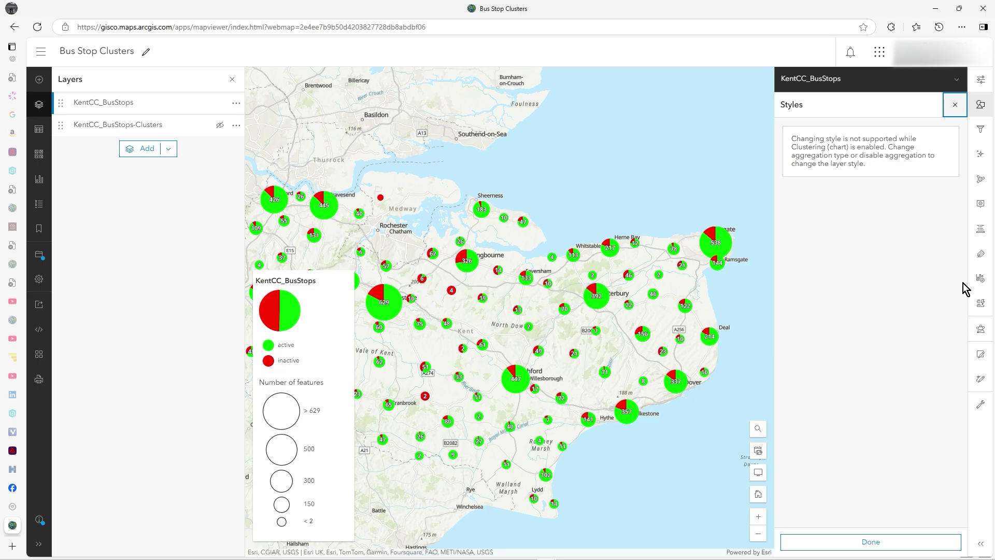
{"action": "left_click", "coordinate": [981, 180]}
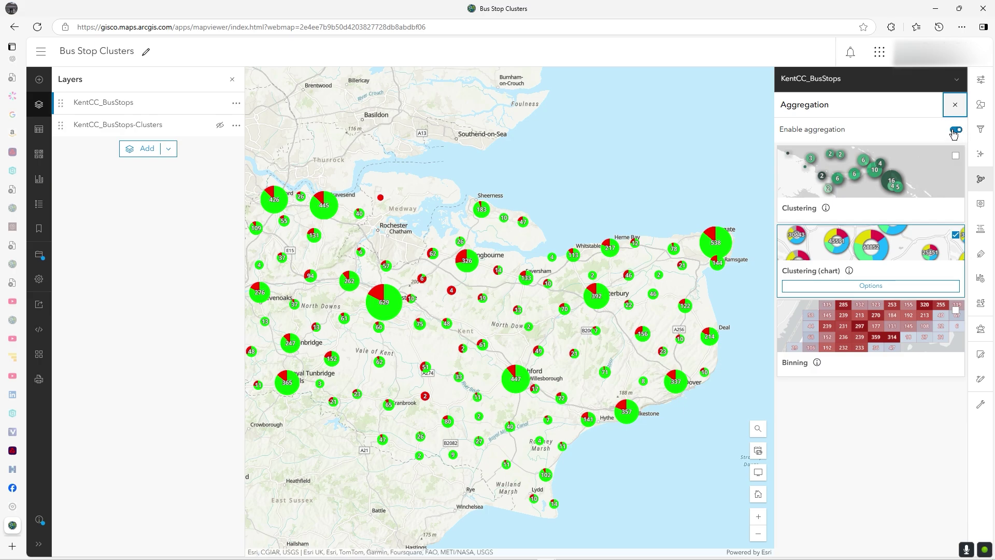
{"action": "left_click", "coordinate": [955, 130]}
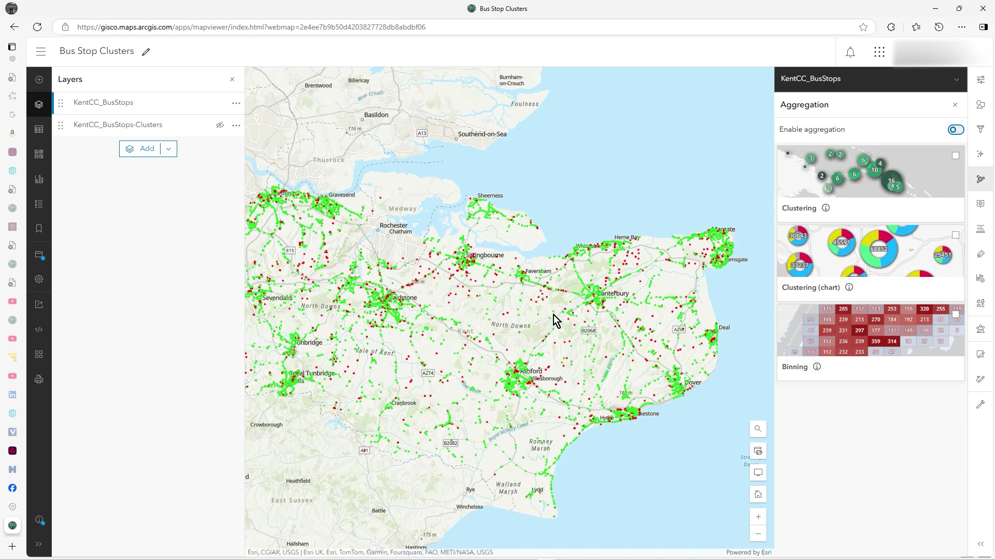
Set the fill colour of the active bus stops to blue in the Types (Unique symbols) style and apply it.
{"action": "left_click", "coordinate": [981, 105]}
{"action": "left_click", "coordinate": [900, 359]}
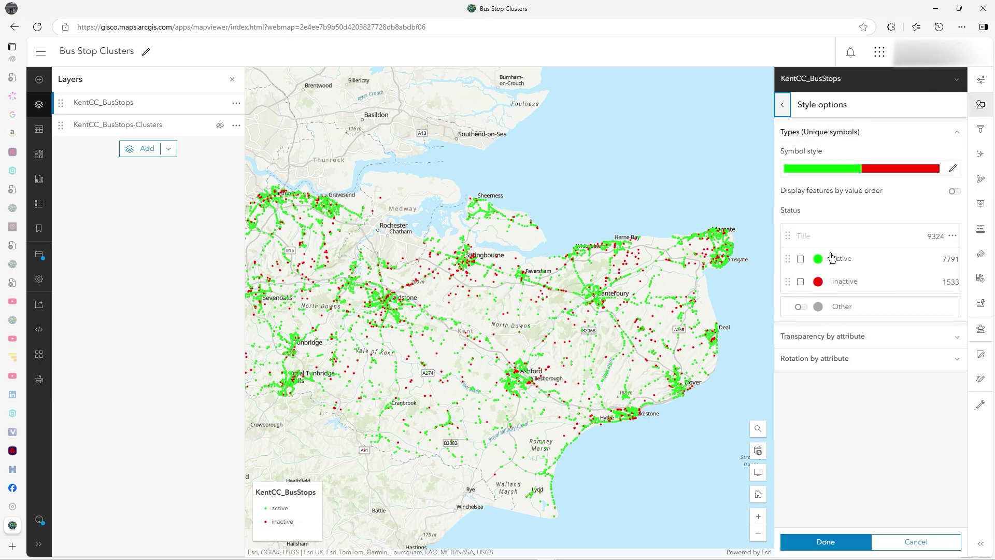
{"action": "left_click", "coordinate": [818, 259]}
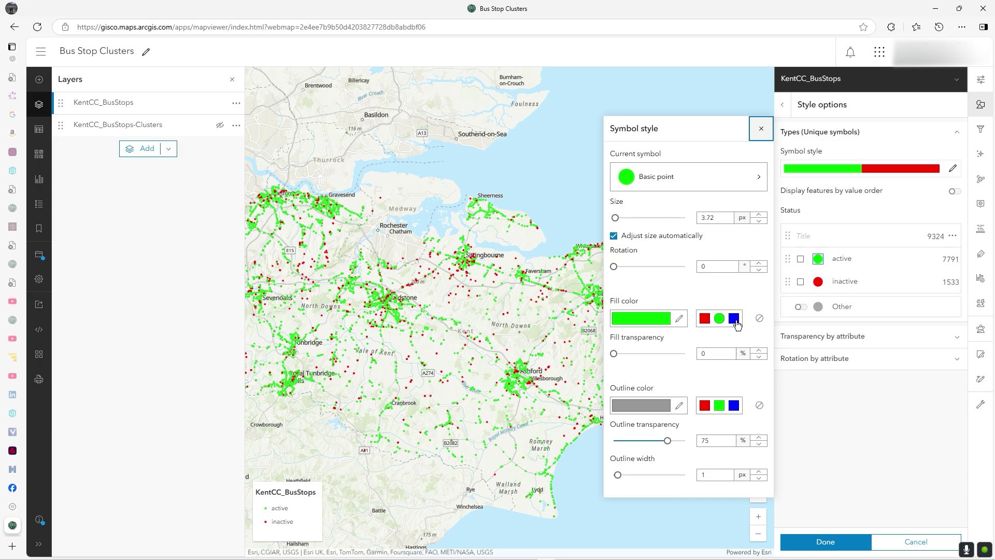
{"action": "left_click", "coordinate": [735, 319]}
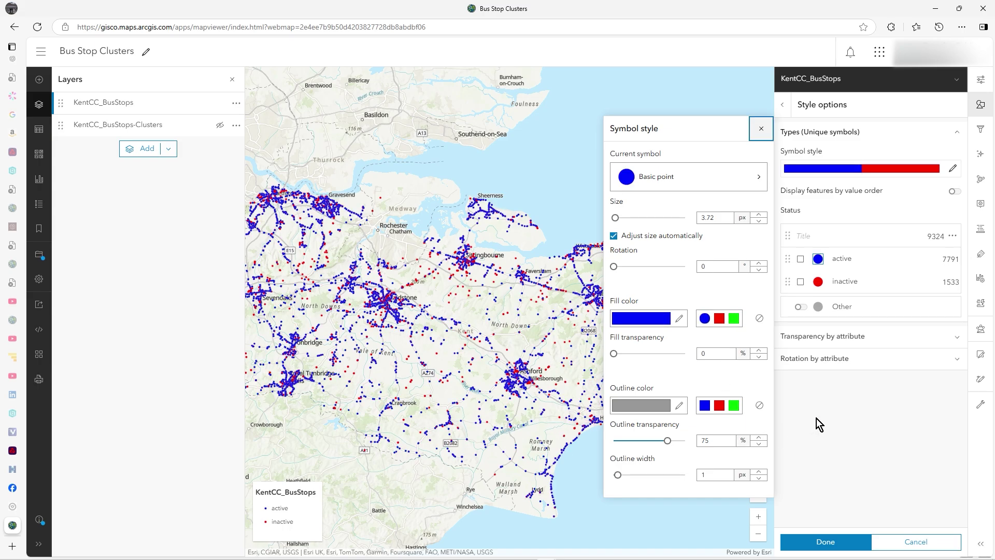
{"action": "left_click", "coordinate": [761, 129]}
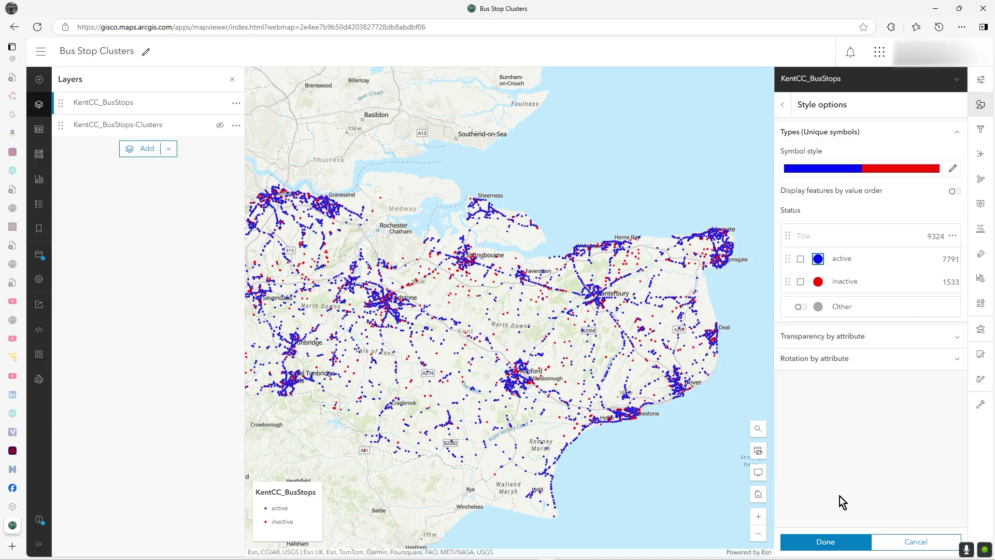
{"action": "left_click", "coordinate": [835, 542]}
{"action": "left_click", "coordinate": [834, 542]}
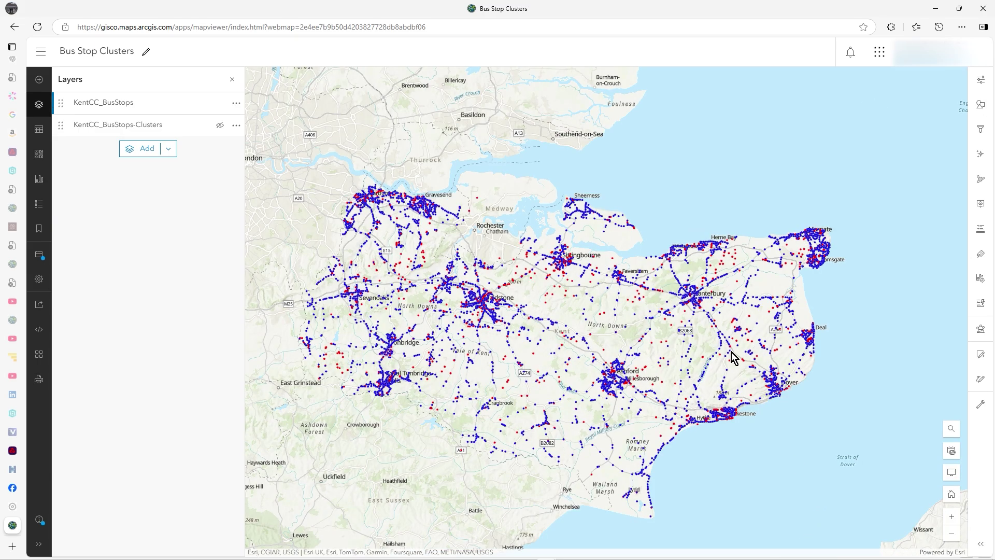
Enable Clustering (chart) again for the KentCC_BusStops layer and view the recoloured clusters across Kent.
{"action": "left_click_drag", "start_coordinate": [698, 328], "coordinate": [698, 311]}
{"action": "left_click", "coordinate": [980, 179]}
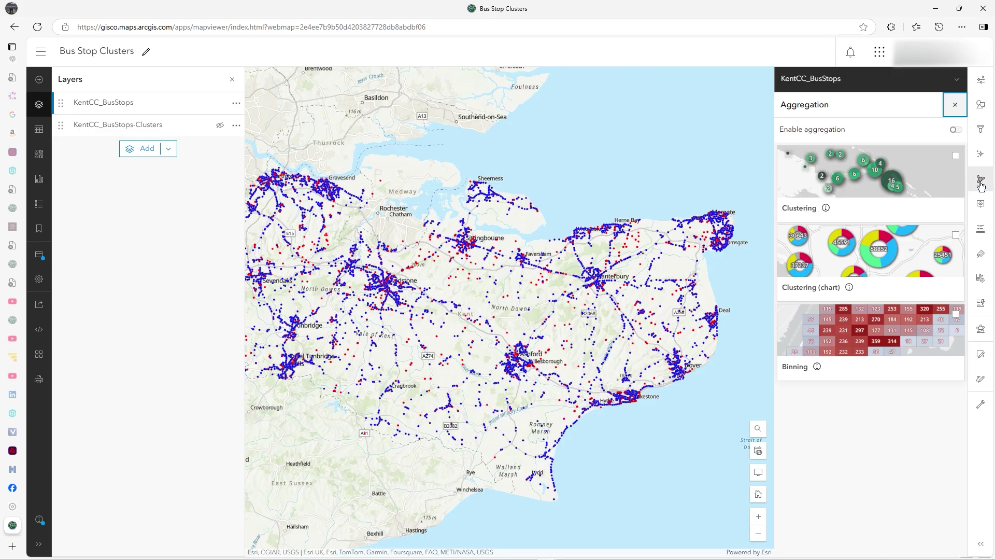
{"action": "left_click", "coordinate": [879, 250]}
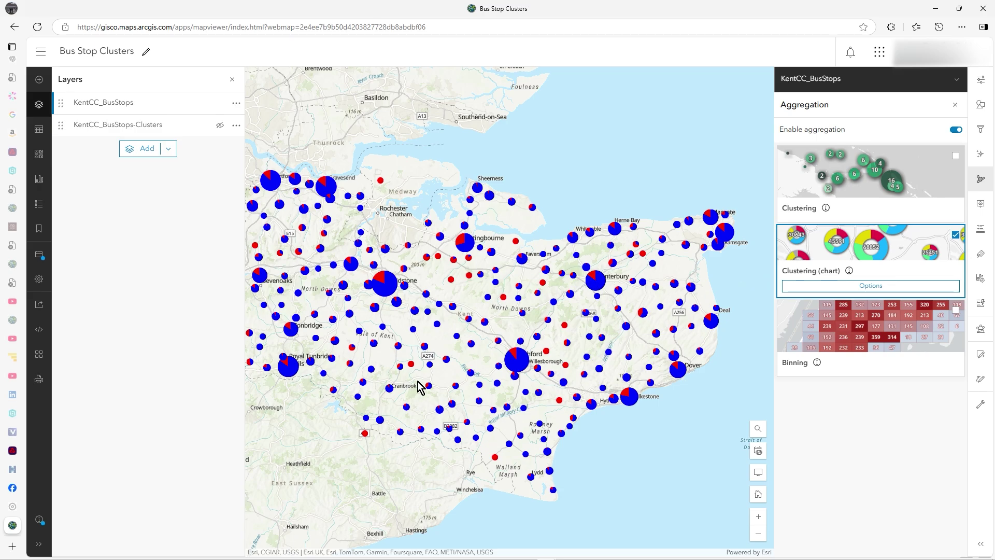
{"action": "left_click_drag", "start_coordinate": [440, 346], "coordinate": [463, 363]}
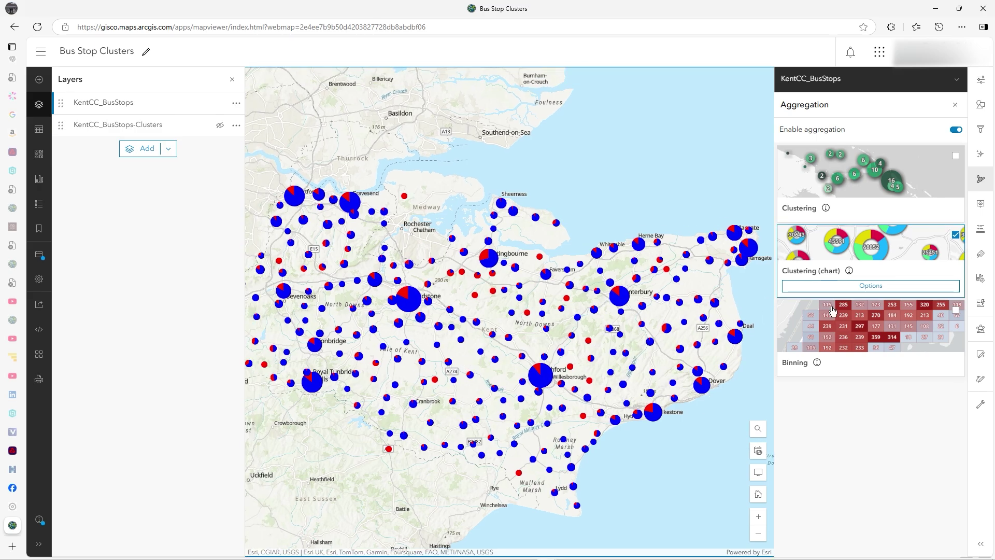
{"action": "left_click", "coordinate": [865, 286]}
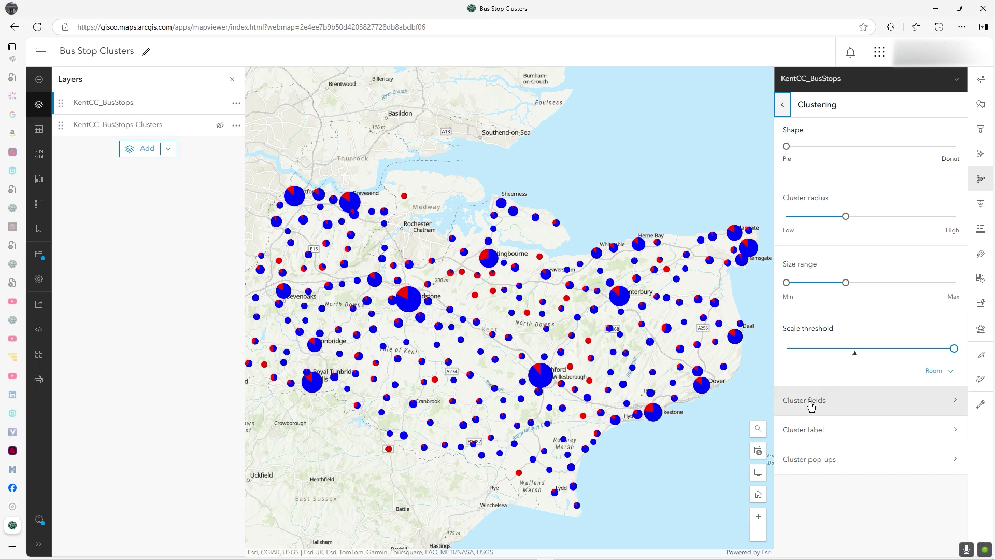
{"action": "left_click", "coordinate": [817, 458]}
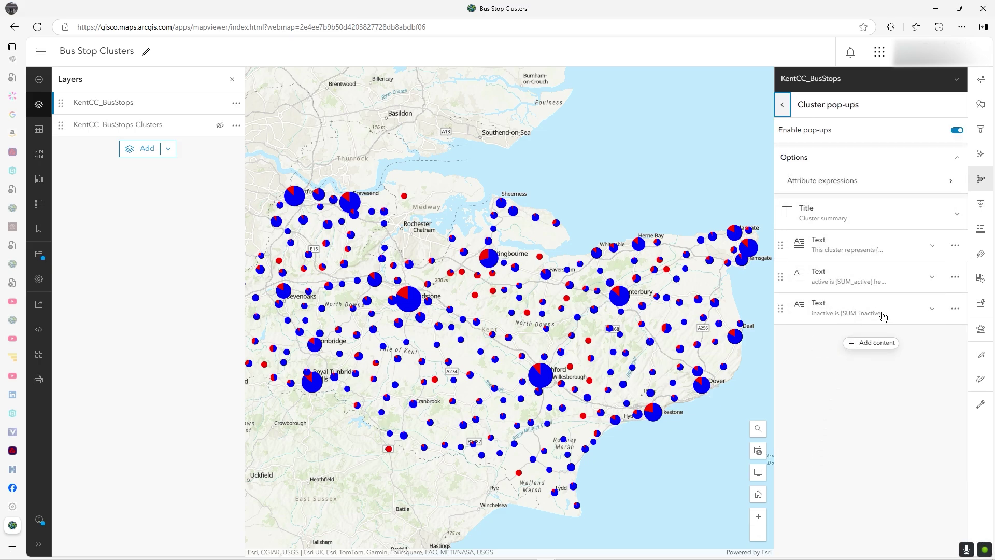
{"action": "left_click", "coordinate": [860, 343]}
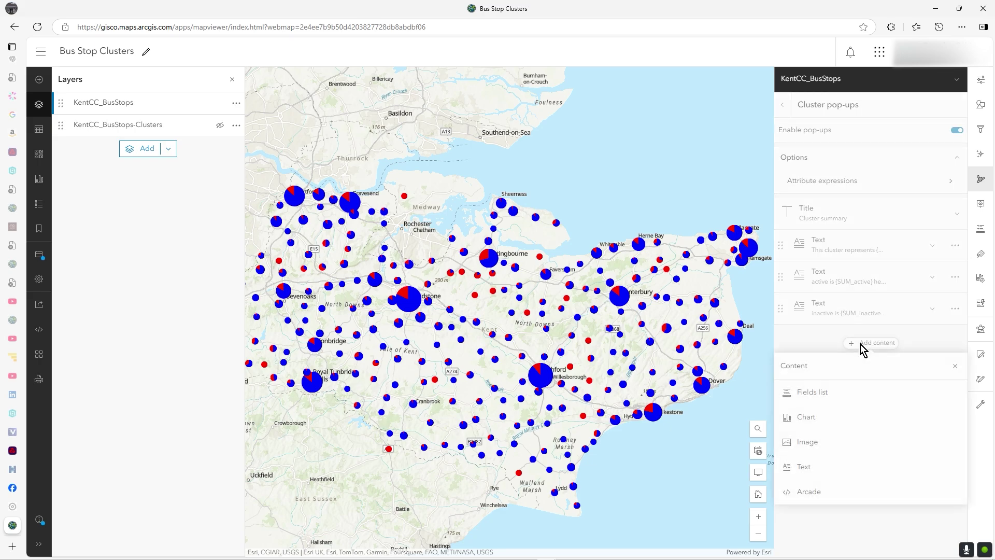
{"action": "left_click", "coordinate": [816, 469]}
{"action": "left_click", "coordinate": [737, 165]}
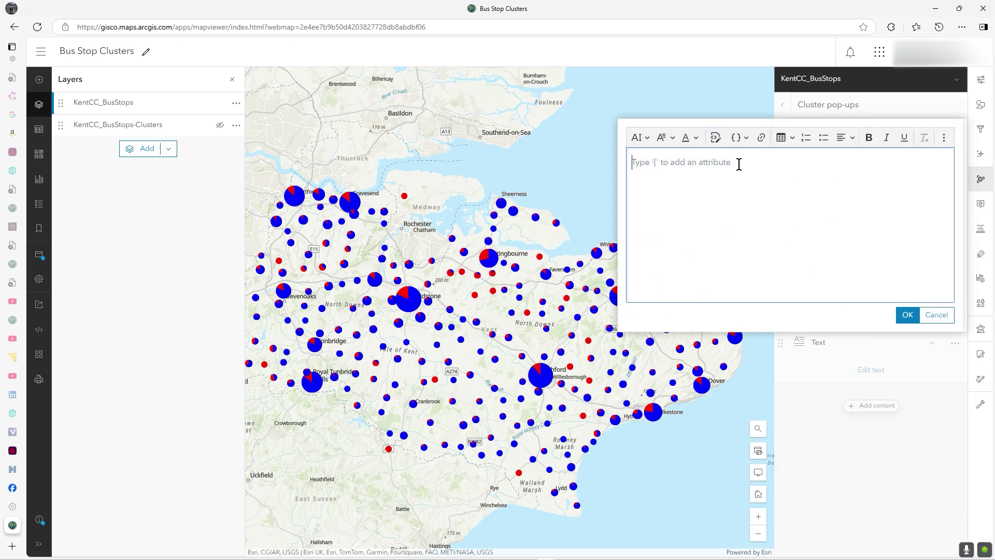
{"action": "type", "text": "https://beta-naptan.dft.gov.uk/download/la"}
{"action": "left_click", "coordinate": [907, 314]}
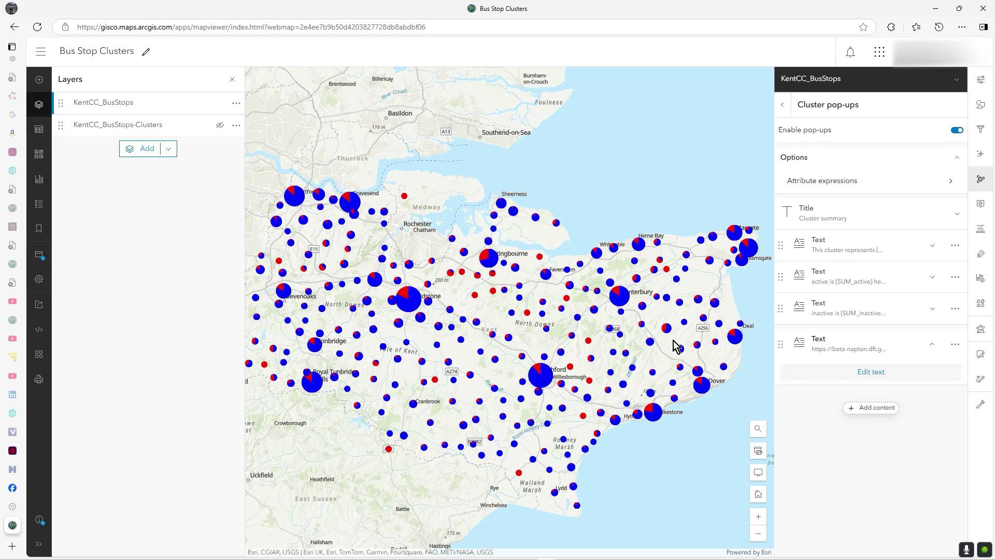
{"action": "left_click", "coordinate": [541, 377]}
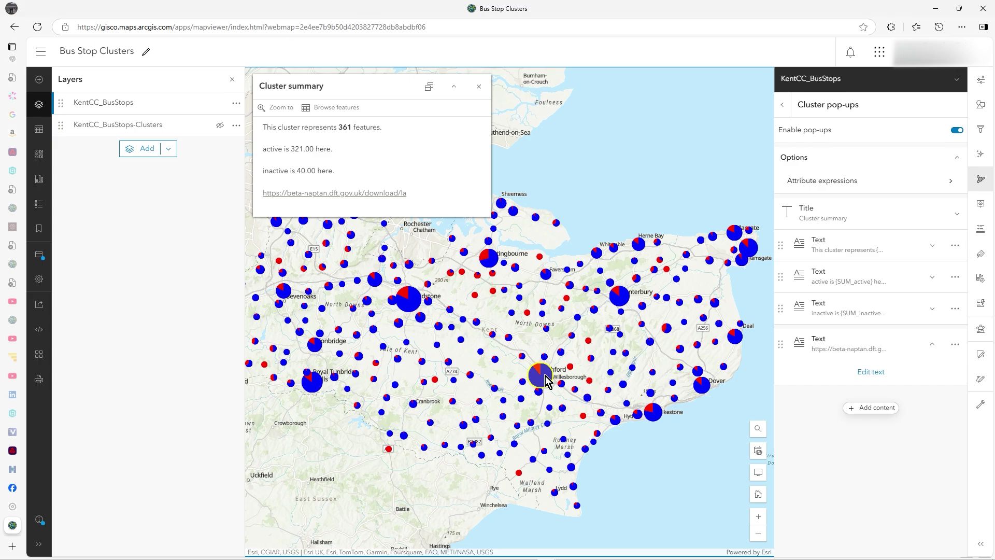
{"action": "left_click", "coordinate": [479, 87]}
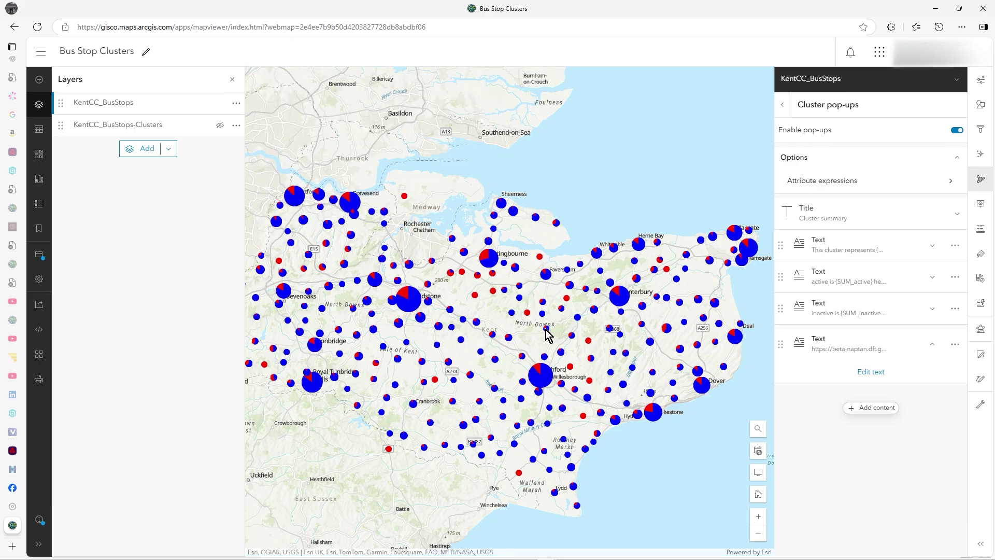
Show the KentCC_BusStops-Clusters layer and hide the KentCC_BusStops layer.
{"action": "left_click_drag", "start_coordinate": [546, 333], "coordinate": [571, 333]}
{"action": "left_click", "coordinate": [220, 125]}
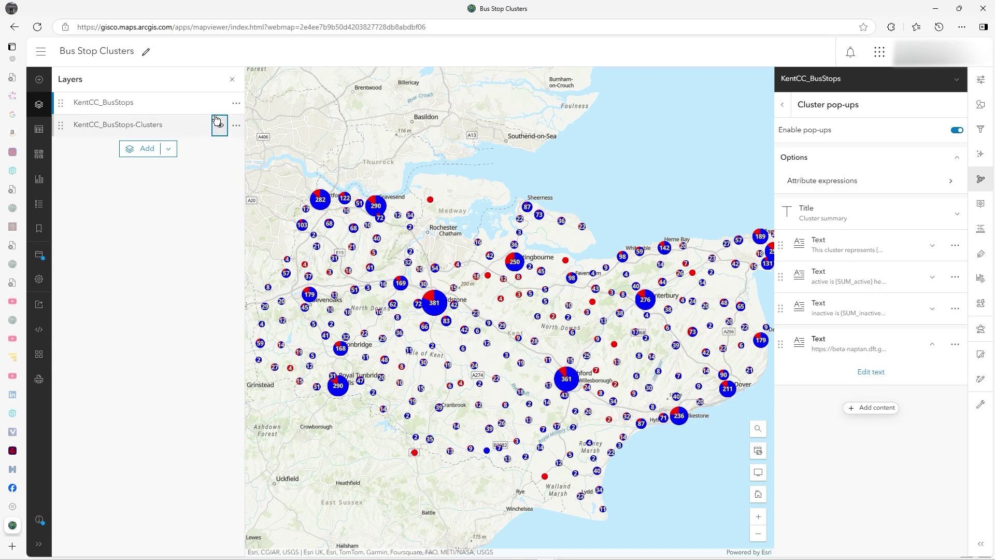
{"action": "left_click", "coordinate": [219, 103]}
Examine how the labelled pie-chart clusters of KentCC_BusStops-Clusters regroup across Kent at different map scales.
{"action": "scroll", "coordinate": [572, 329], "scroll_direction": "down", "scroll_amount": 1}
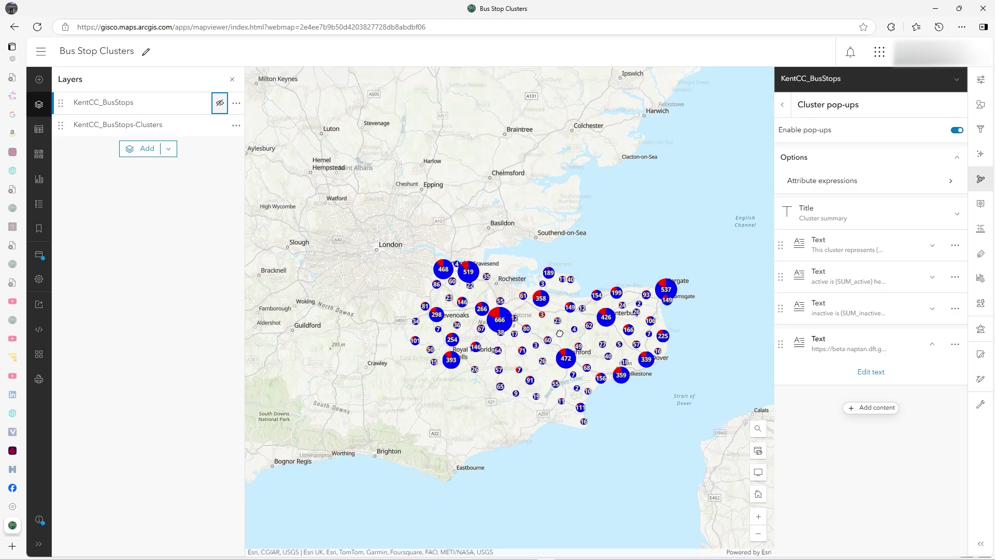
{"action": "scroll", "coordinate": [547, 334], "scroll_direction": "up", "scroll_amount": 1}
{"action": "scroll", "coordinate": [547, 333], "scroll_direction": "down", "scroll_amount": 1}
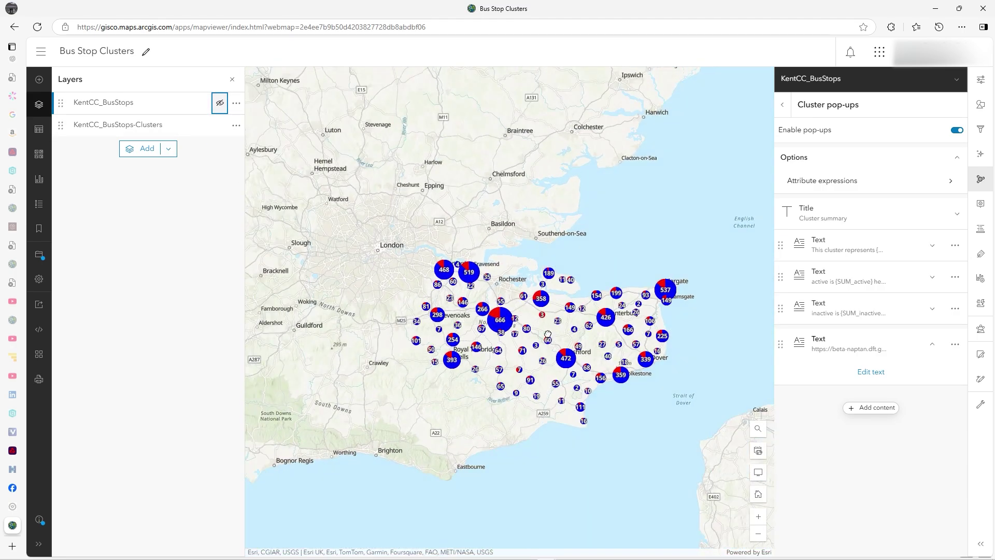
{"action": "scroll", "coordinate": [548, 334], "scroll_direction": "up", "scroll_amount": 2}
{"action": "scroll", "coordinate": [550, 337], "scroll_direction": "down", "scroll_amount": 1}
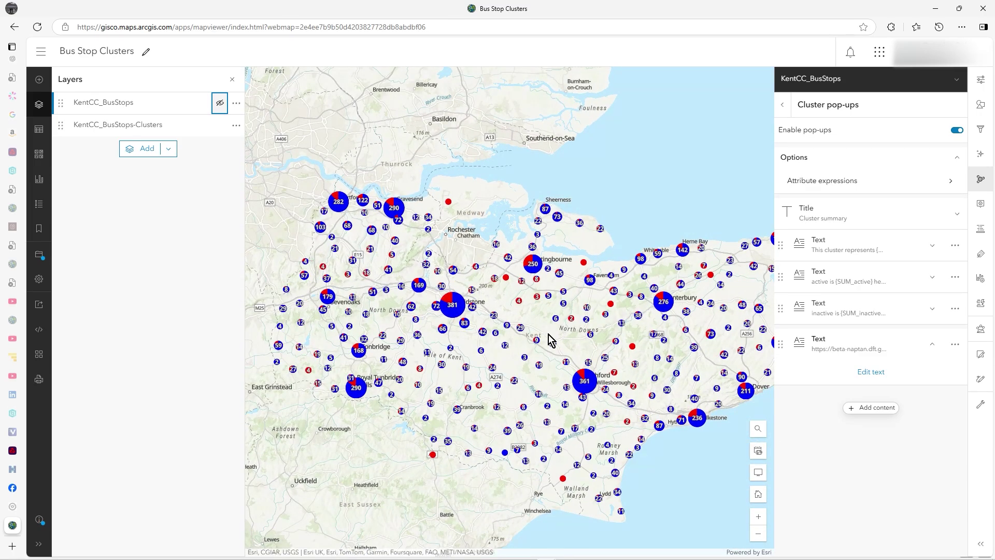
{"action": "scroll", "coordinate": [549, 337], "scroll_direction": "down", "scroll_amount": 1}
{"action": "scroll", "coordinate": [549, 337], "scroll_direction": "up", "scroll_amount": 1}
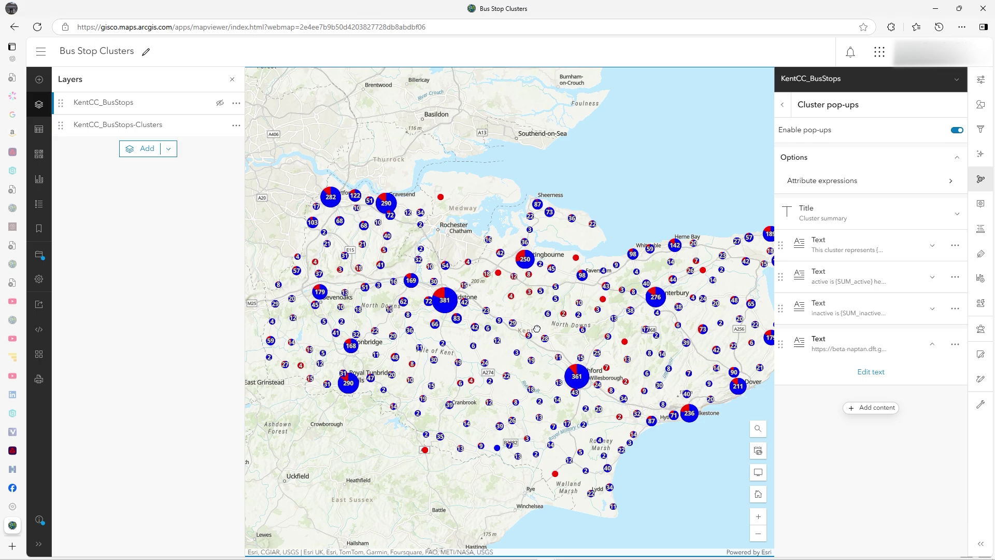
{"action": "scroll", "coordinate": [642, 290], "scroll_direction": "down", "scroll_amount": 1}
{"action": "scroll", "coordinate": [662, 303], "scroll_direction": "up", "scroll_amount": 1}
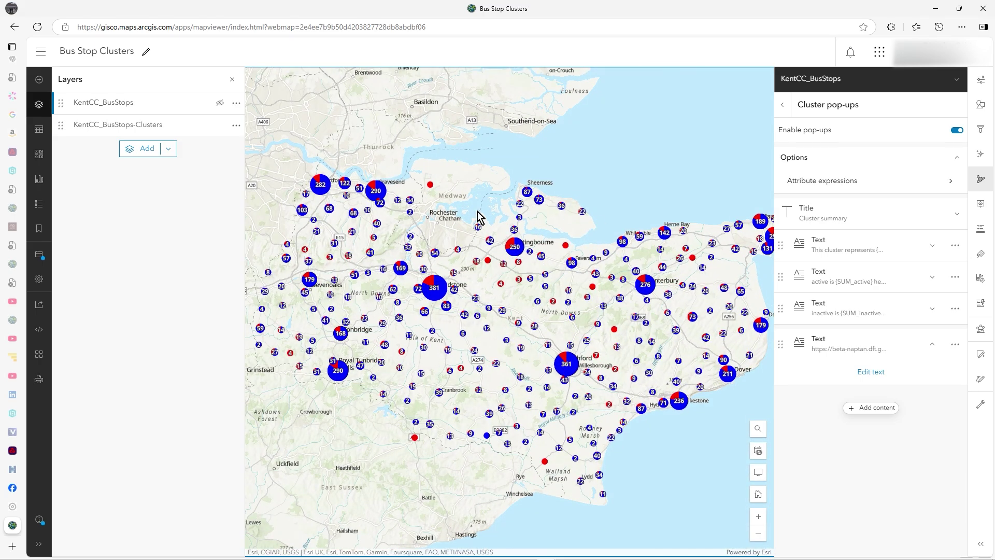